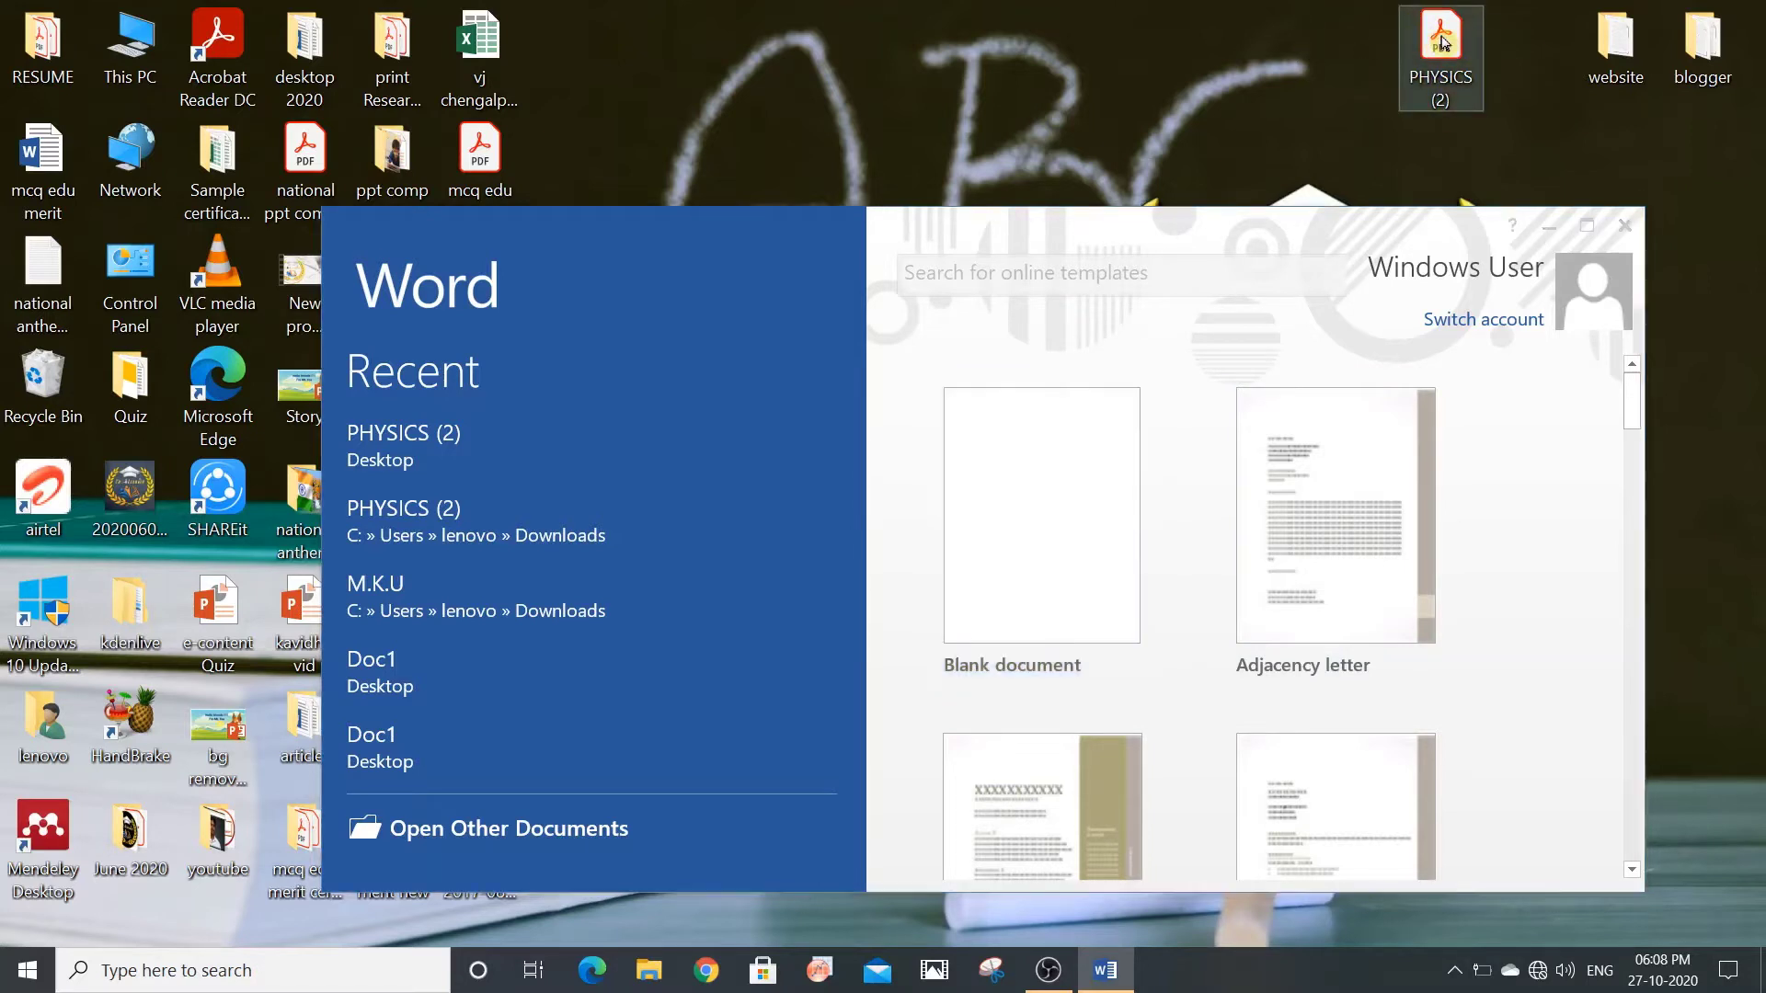
Open the desktop PDF PHYSICS (2) in Word, accept its conversion to an editable document, and enable editing
drag(1440, 42, 1029, 372)
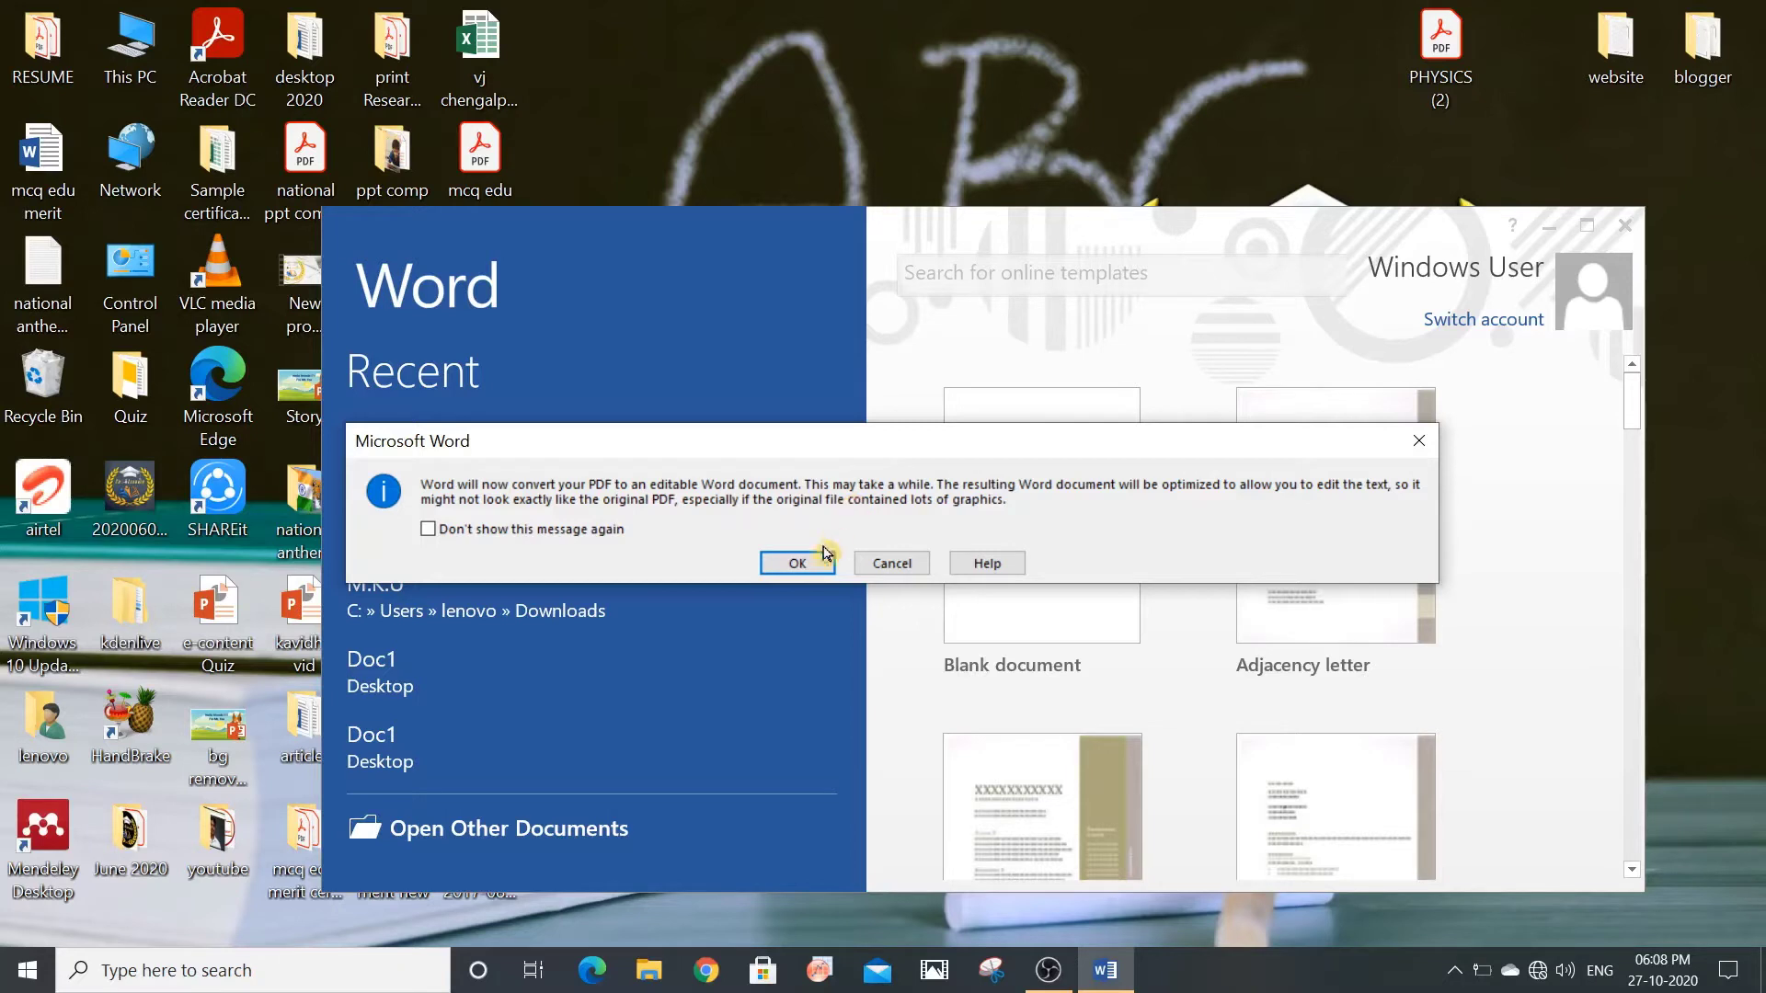
click(791, 562)
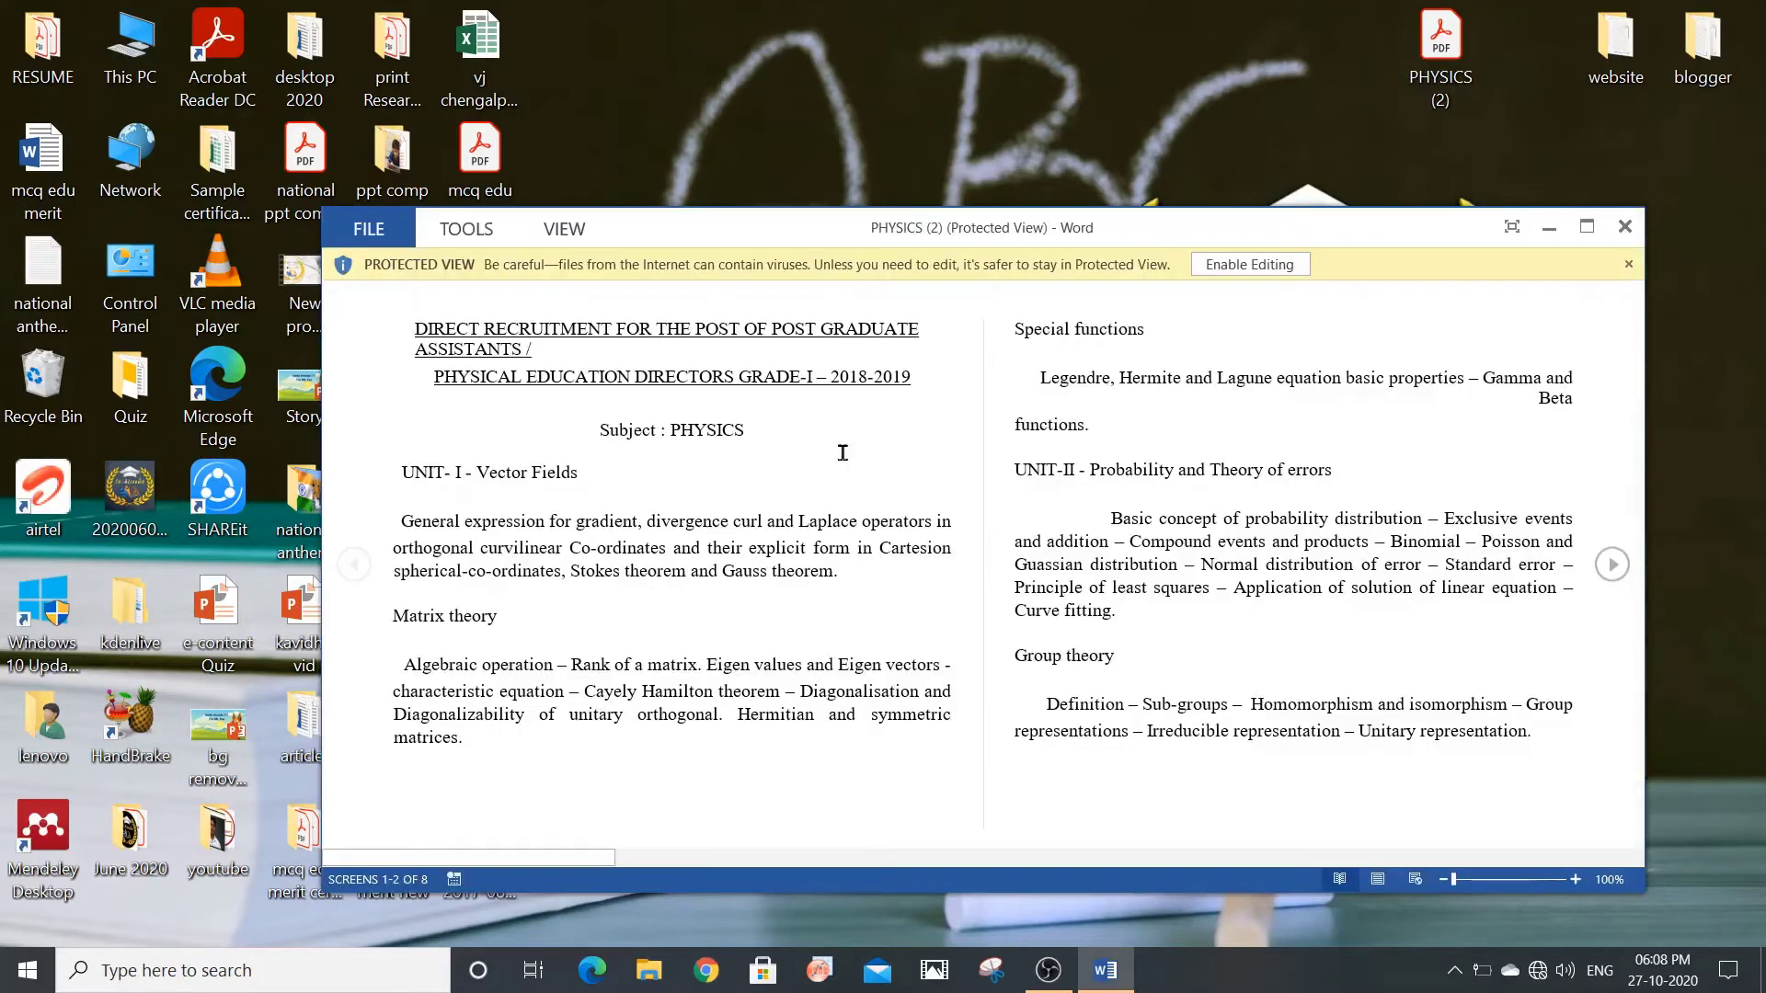
click(1586, 226)
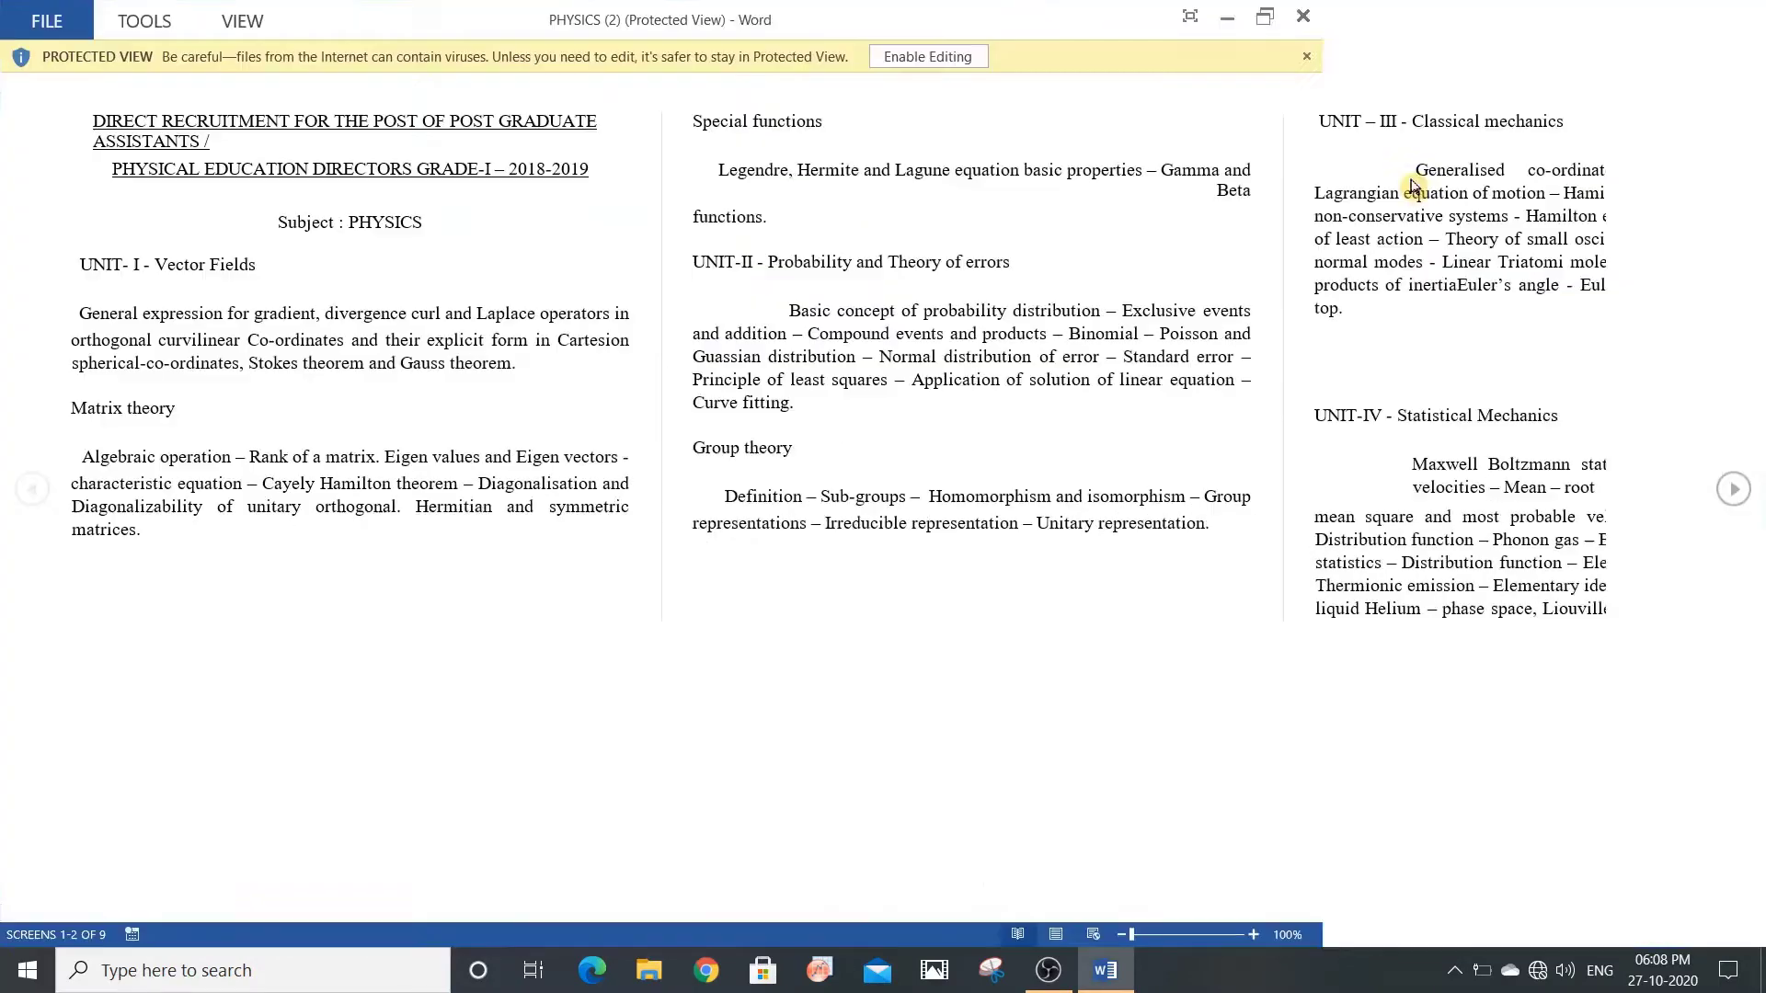
click(935, 57)
click(800, 563)
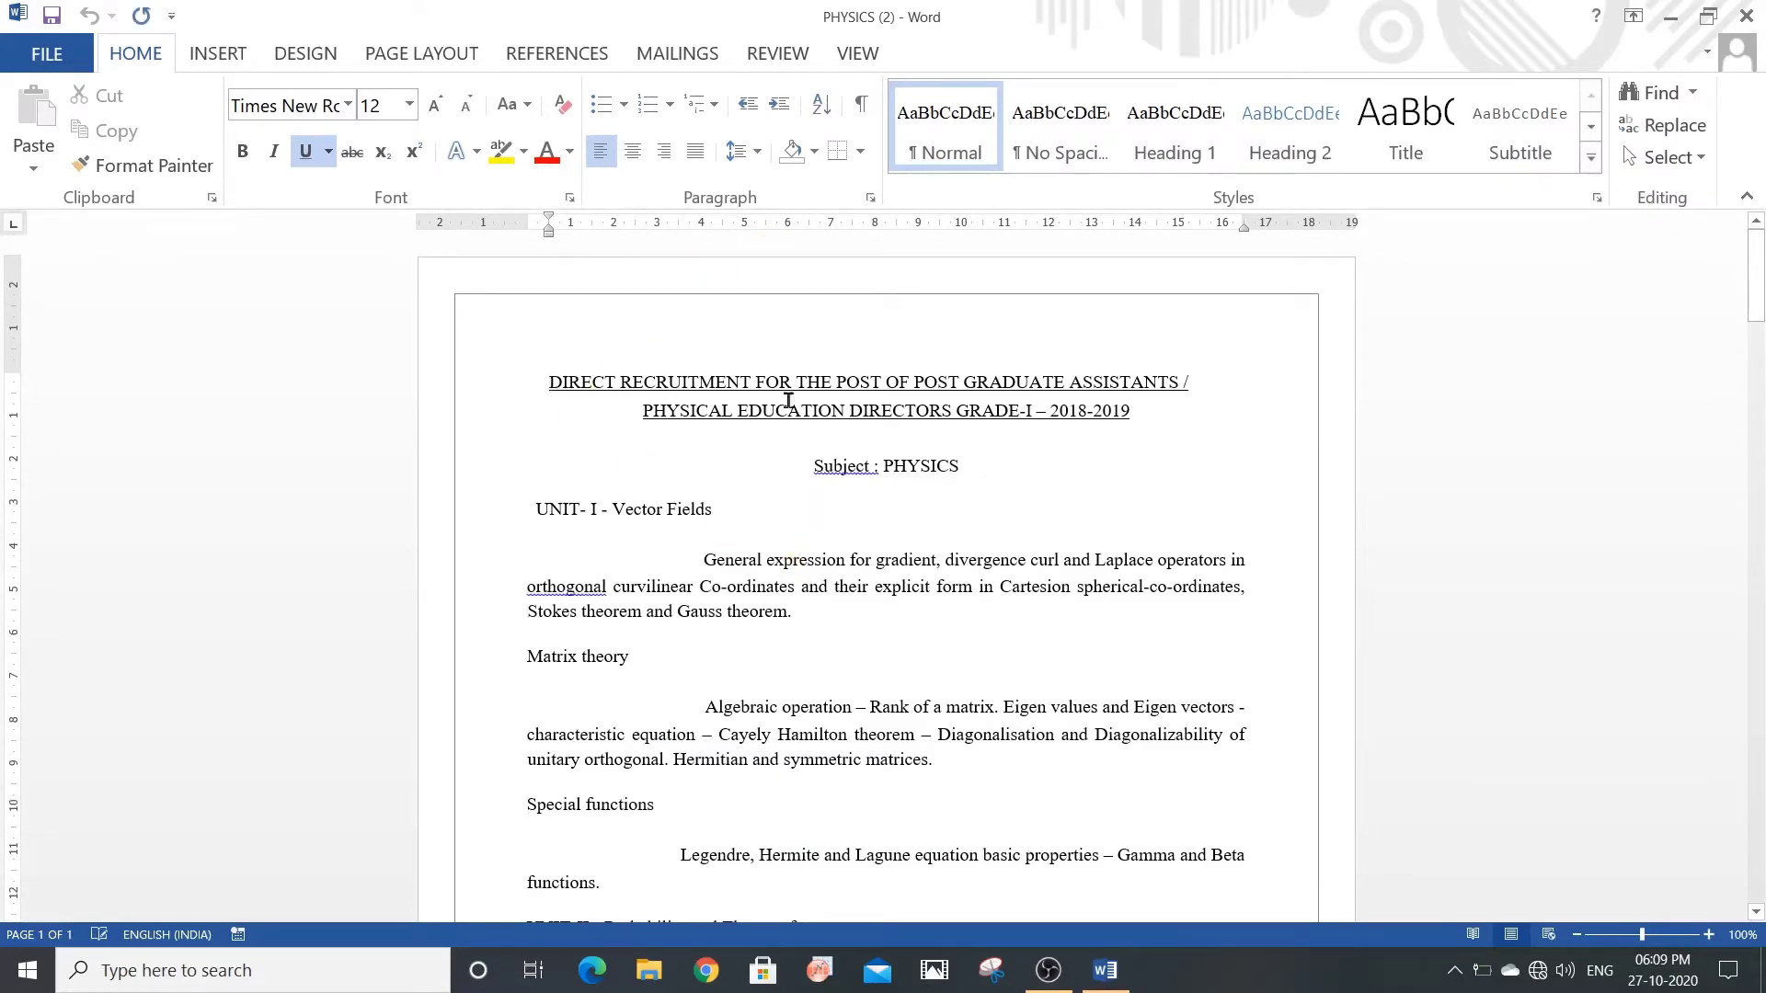
Test that the title and body paragraphs of the converted document can be selected as text
drag(789, 386, 847, 414)
click(832, 629)
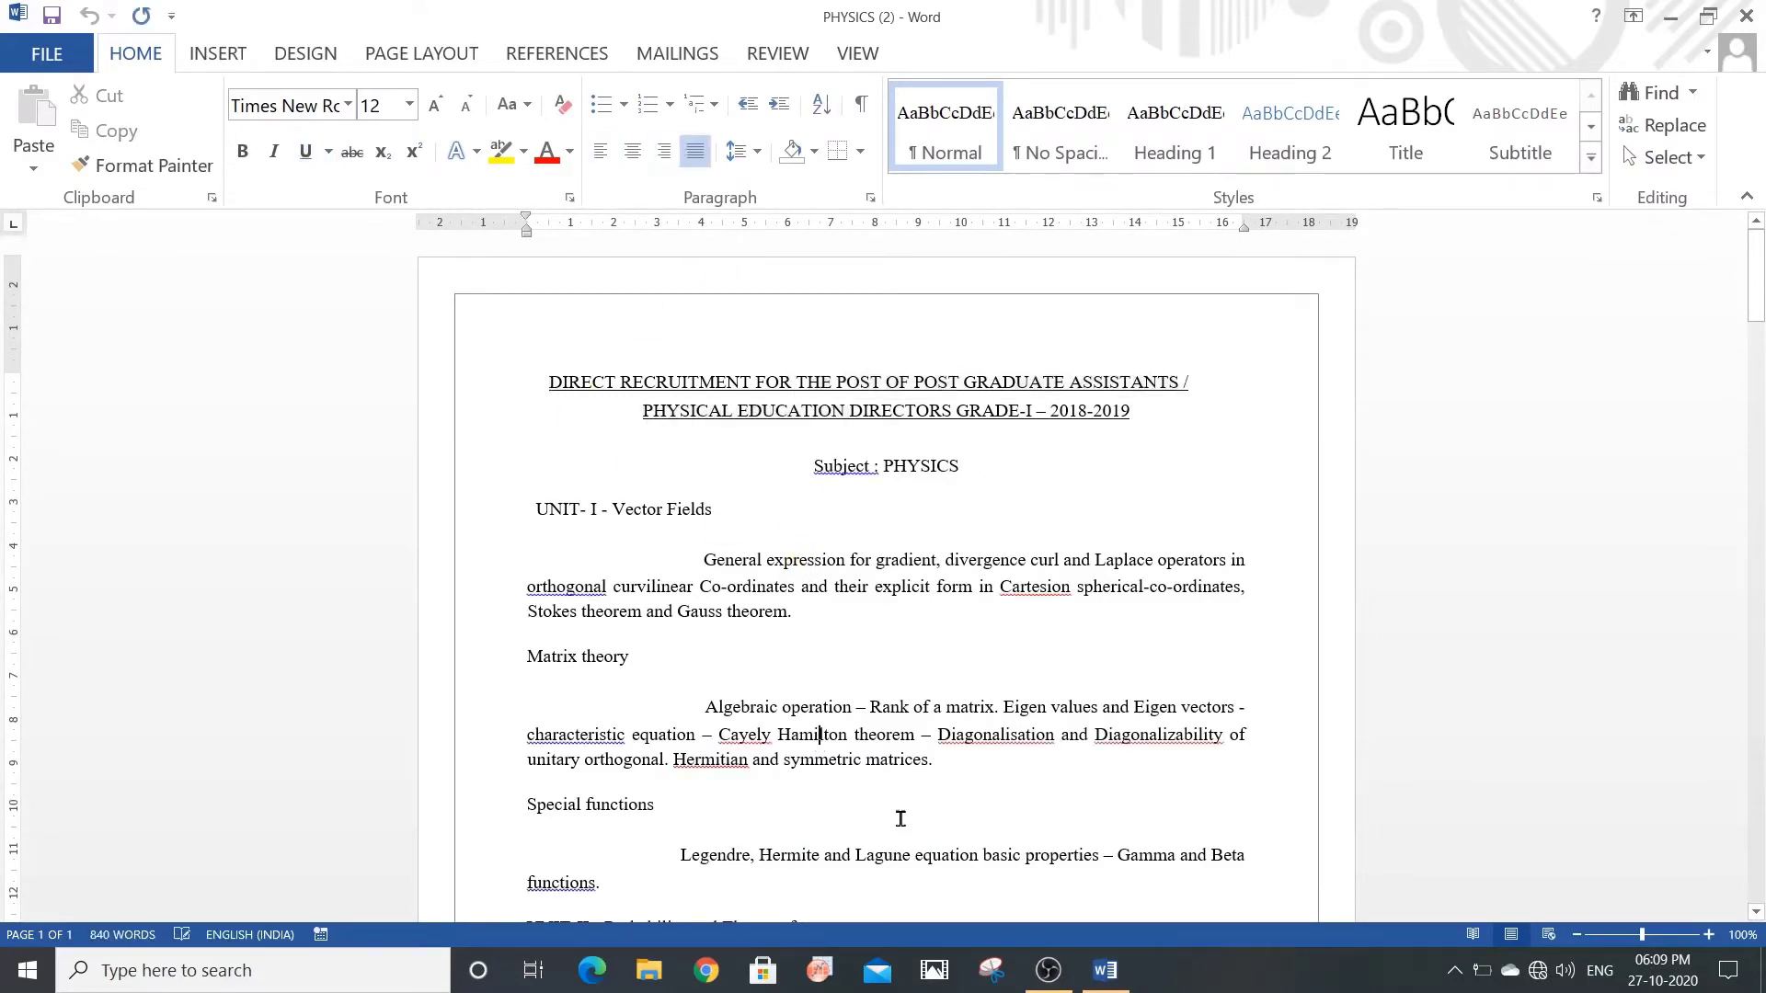
click(859, 854)
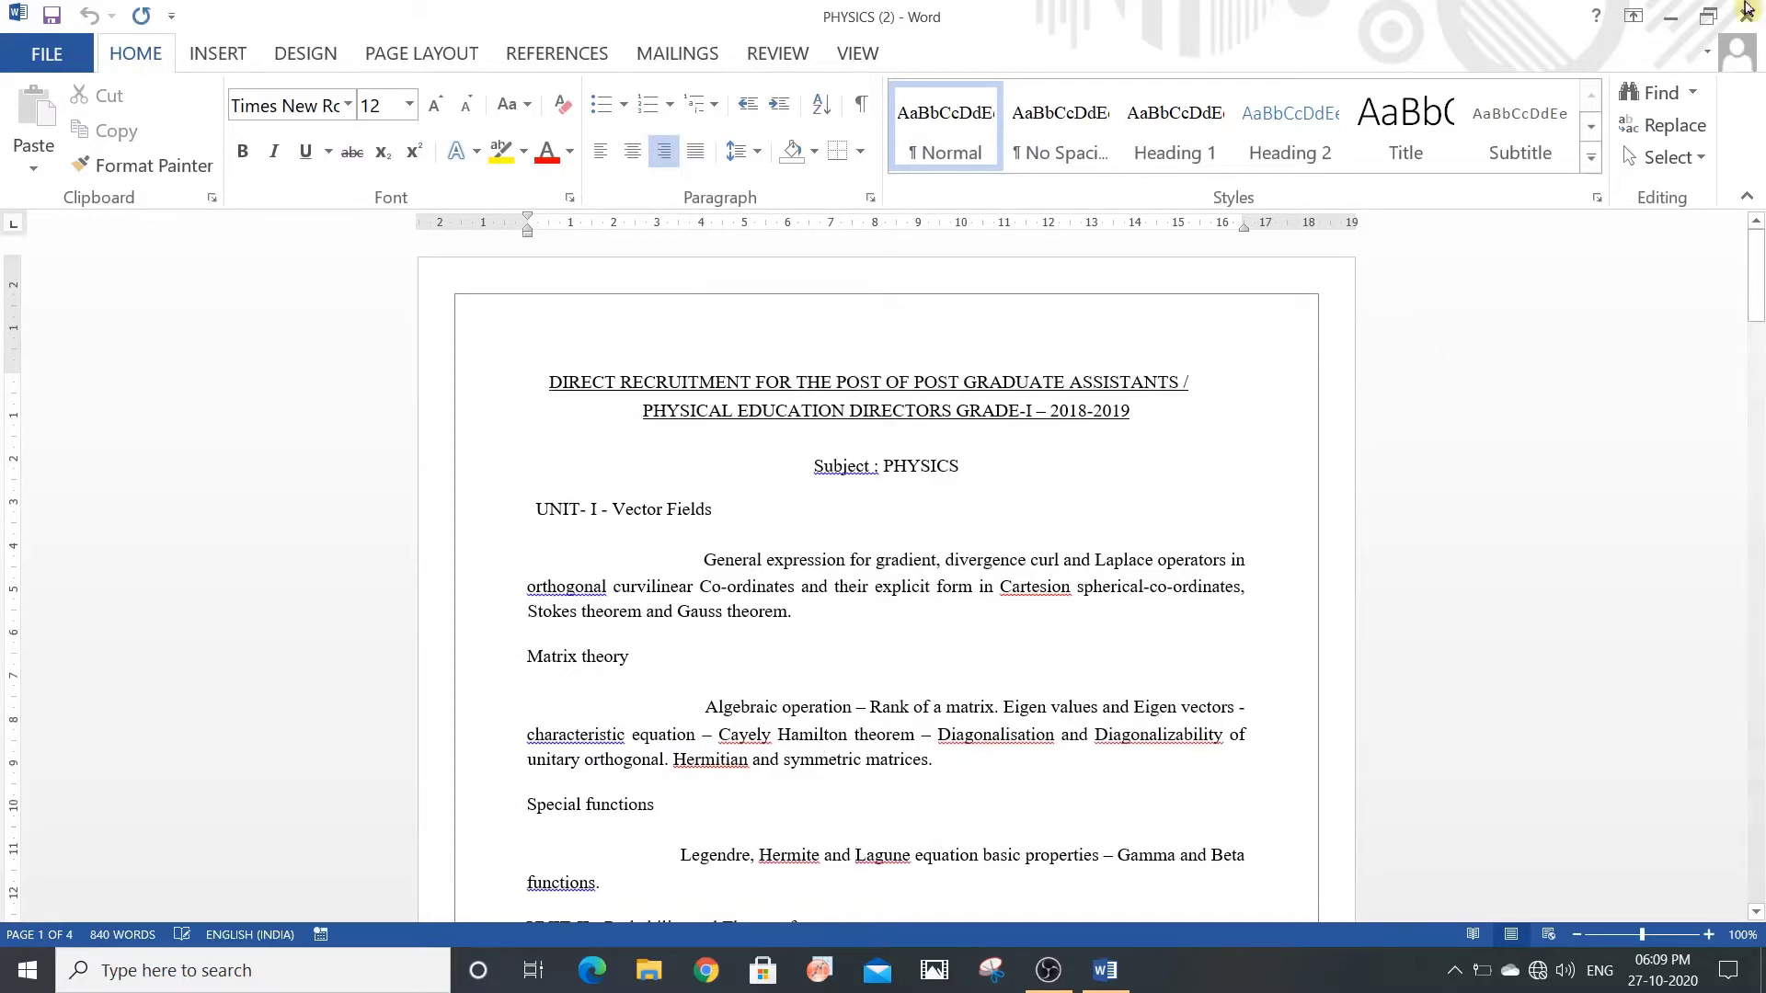
Restore the Word window from full screen and snap it to the left half of the desktop
click(1711, 17)
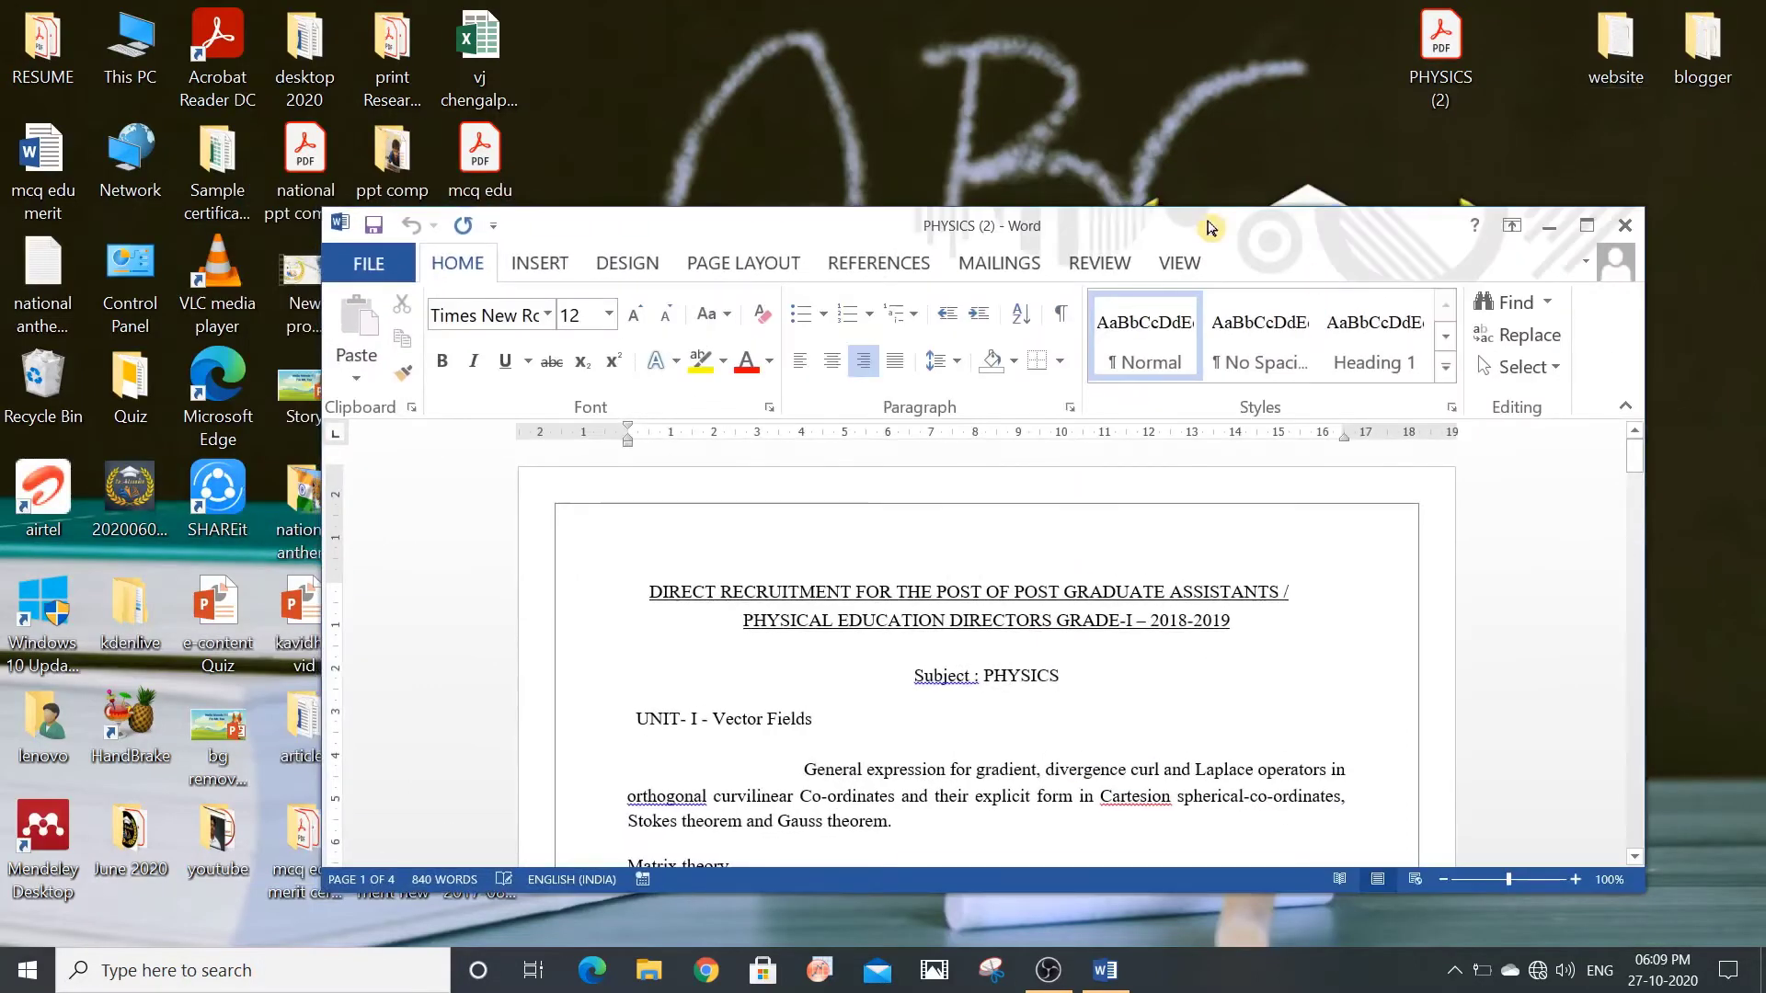
key(super+Right)
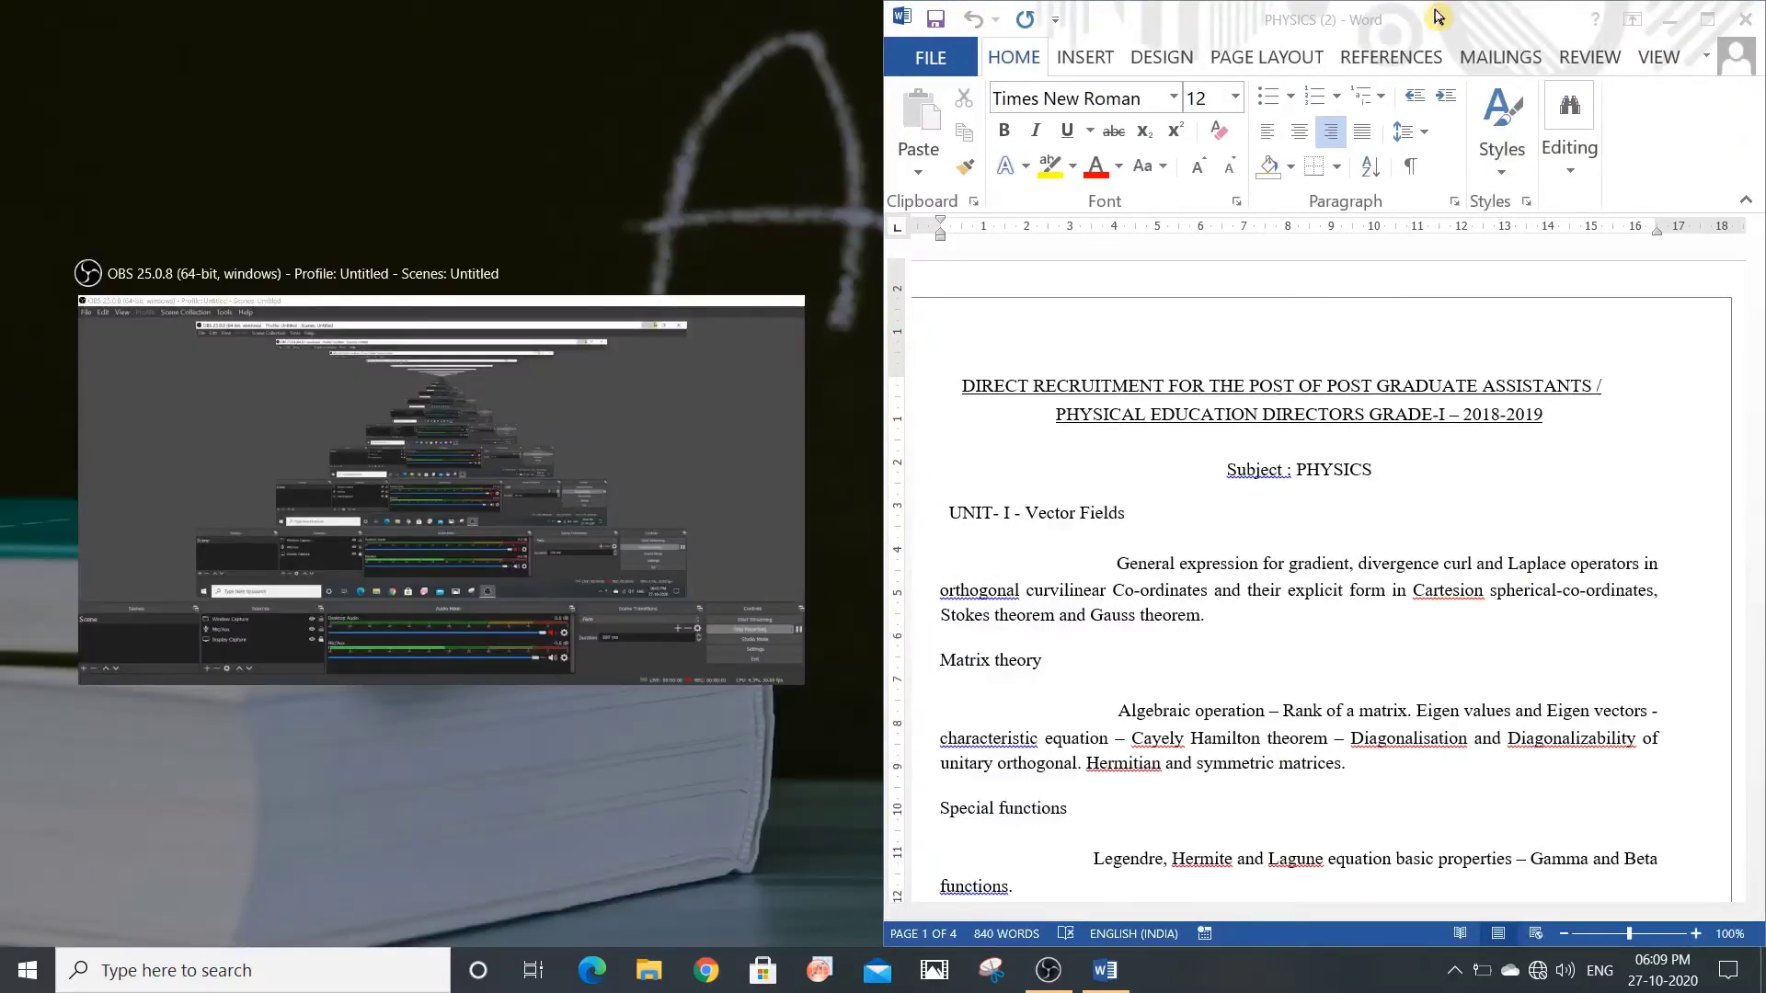
key(super+Left)
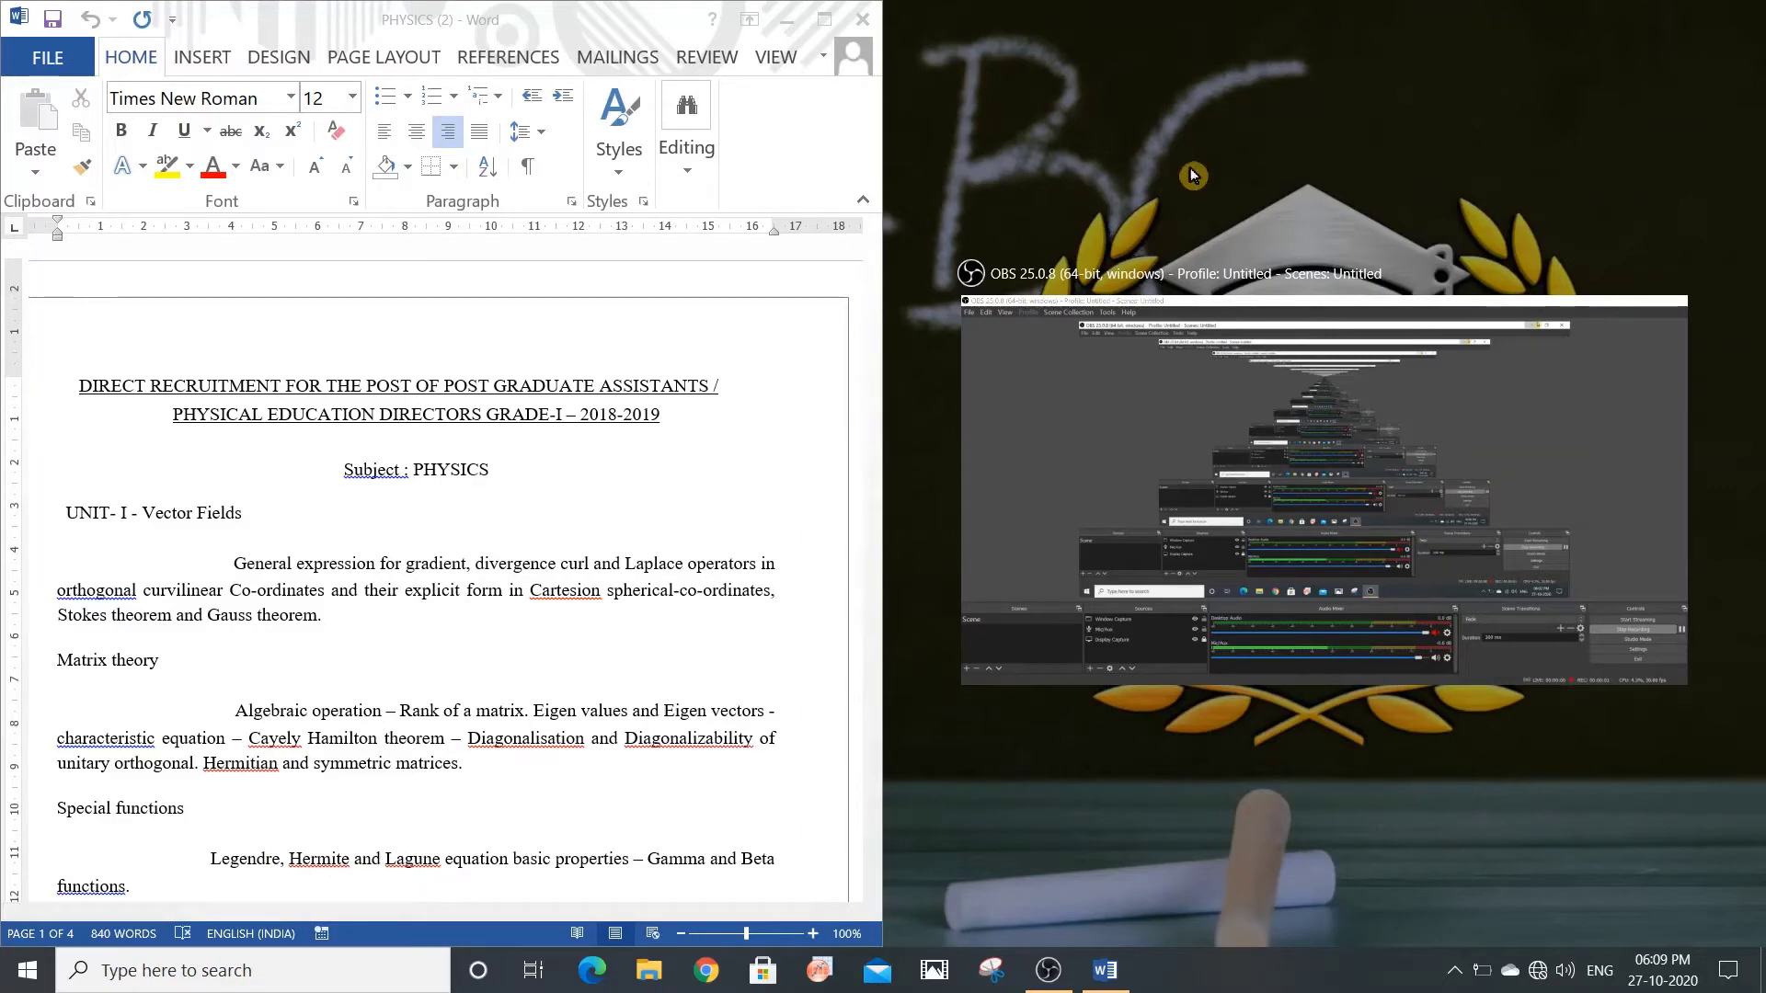
click(1194, 175)
Open the original PHYSICS (2) PDF in Acrobat Reader and snap it to the right half of the desktop
double_click(1440, 41)
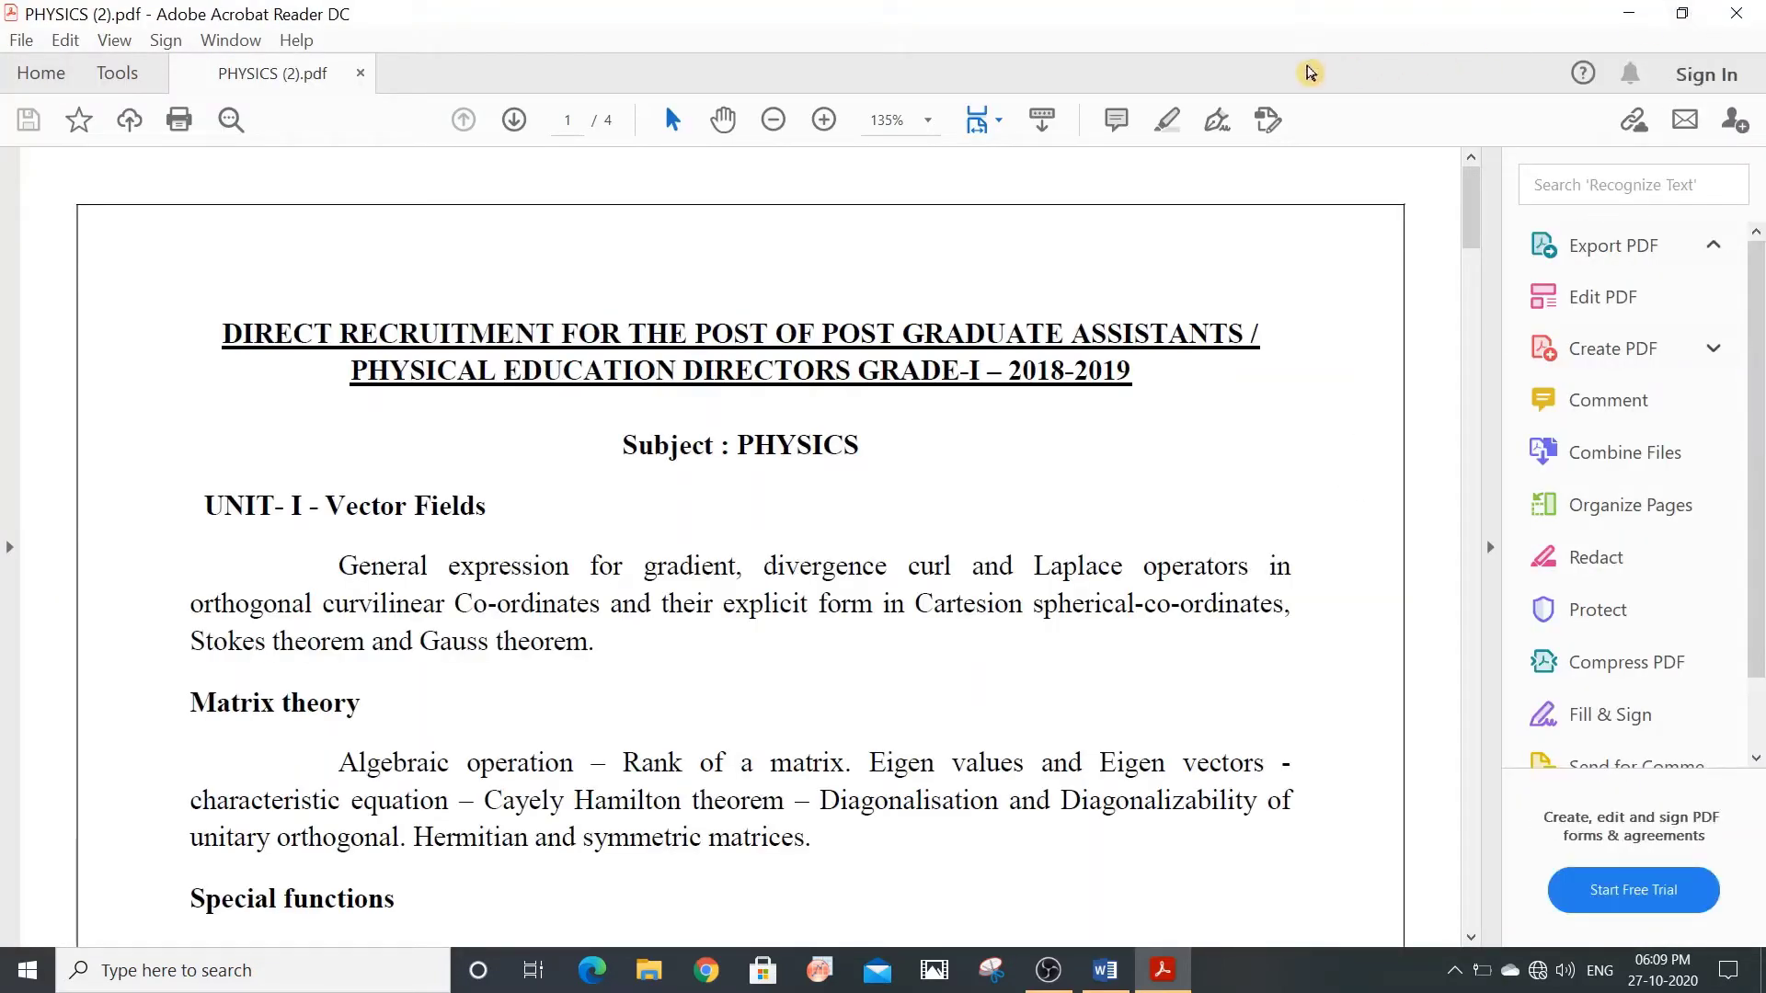
key(super+Left)
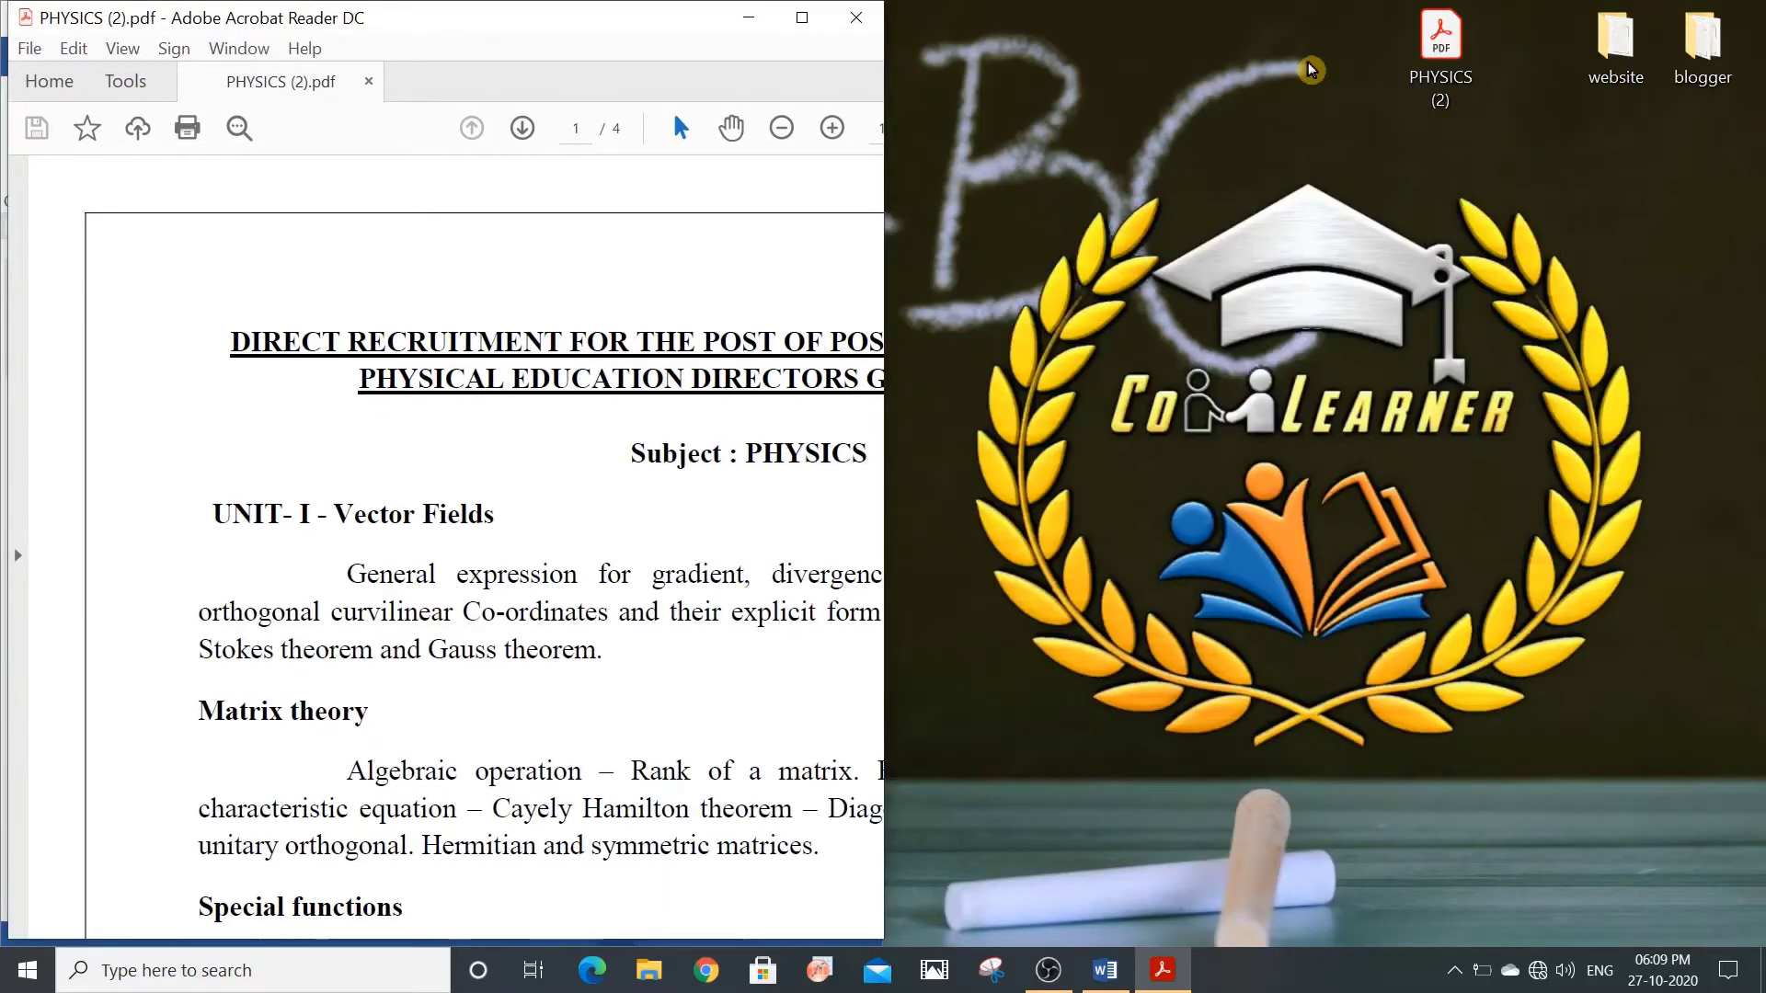
drag(451, 18, 1762, 166)
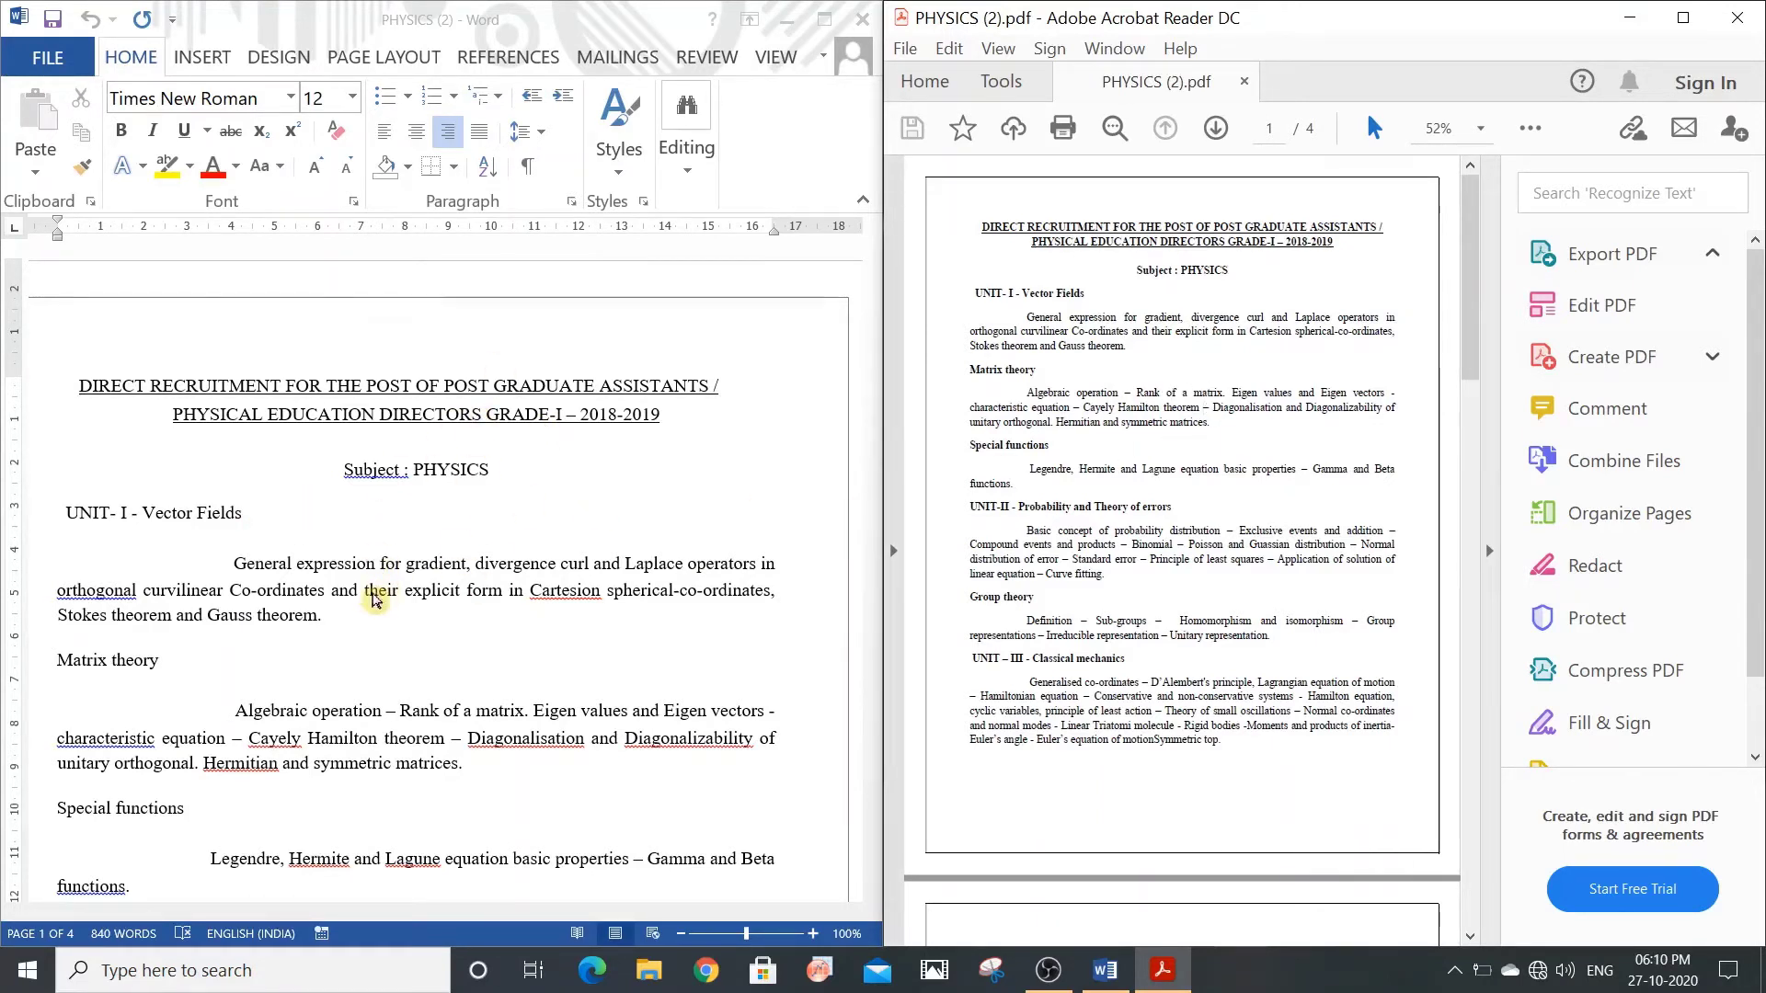
In the Word document, replace "General expression for" at the start of the UNIT-I paragraph with "fgffggfgfgfgfgf"
click(375, 596)
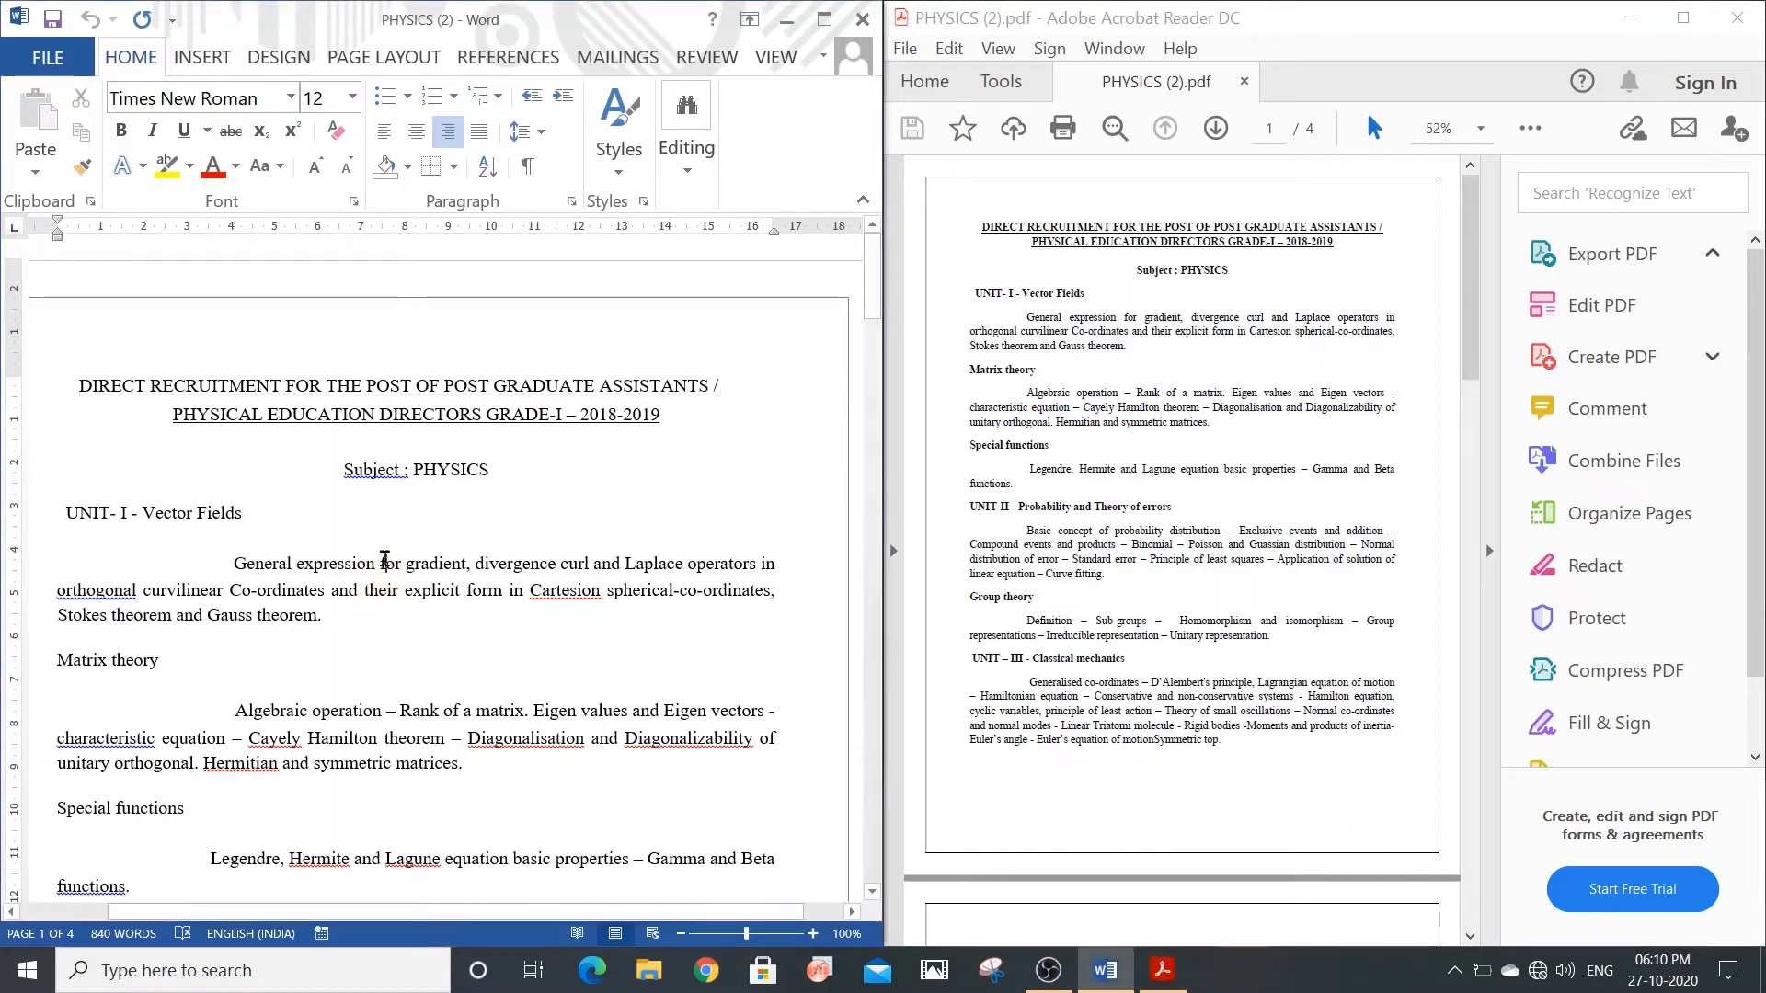
drag(388, 566, 474, 543)
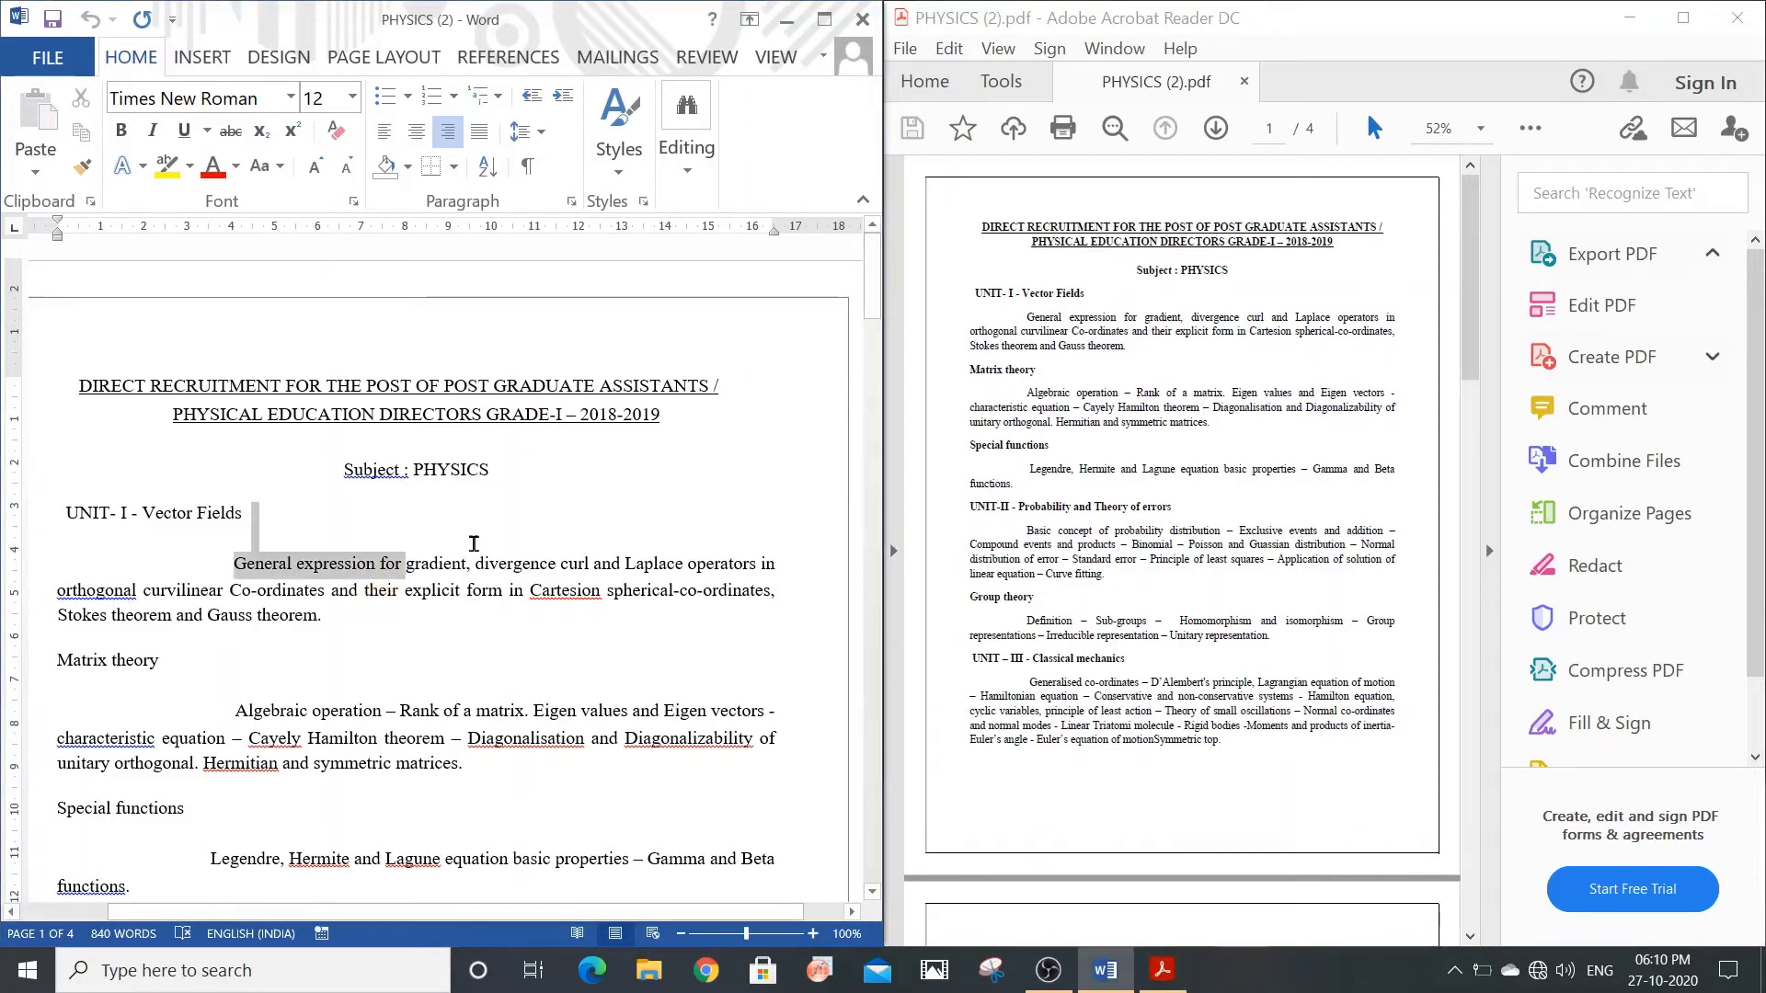
key(BackSpace)
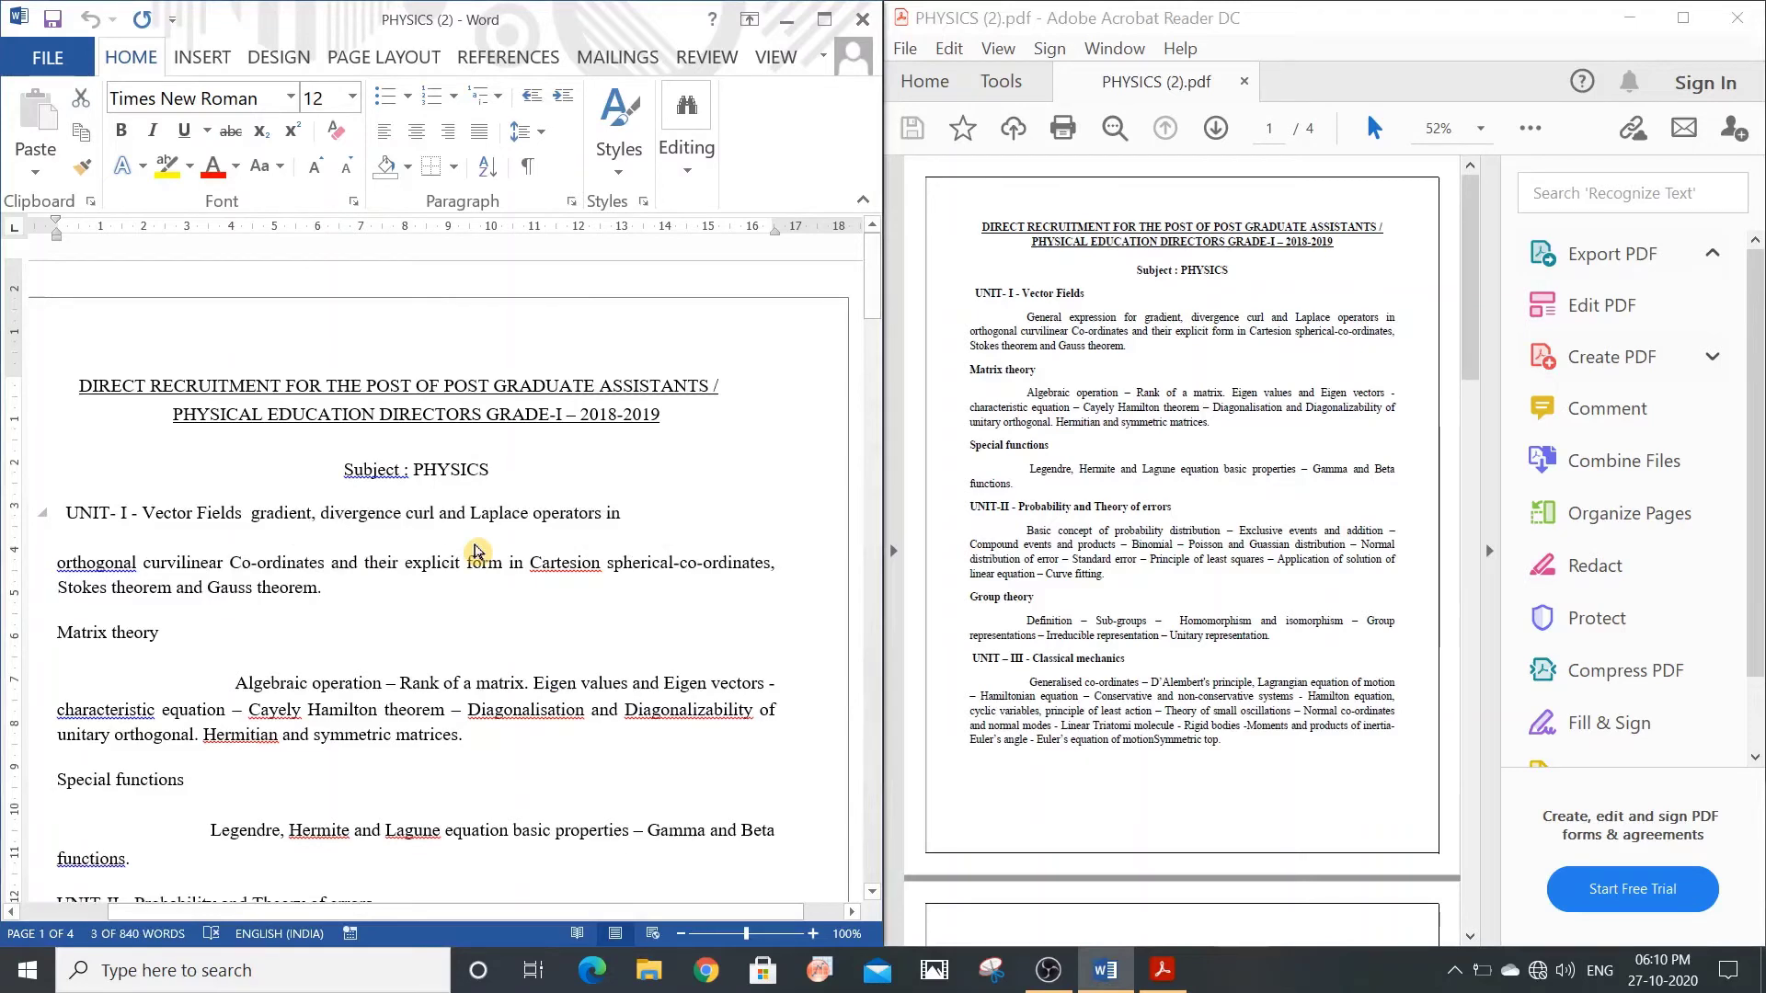
text(fgffgg)
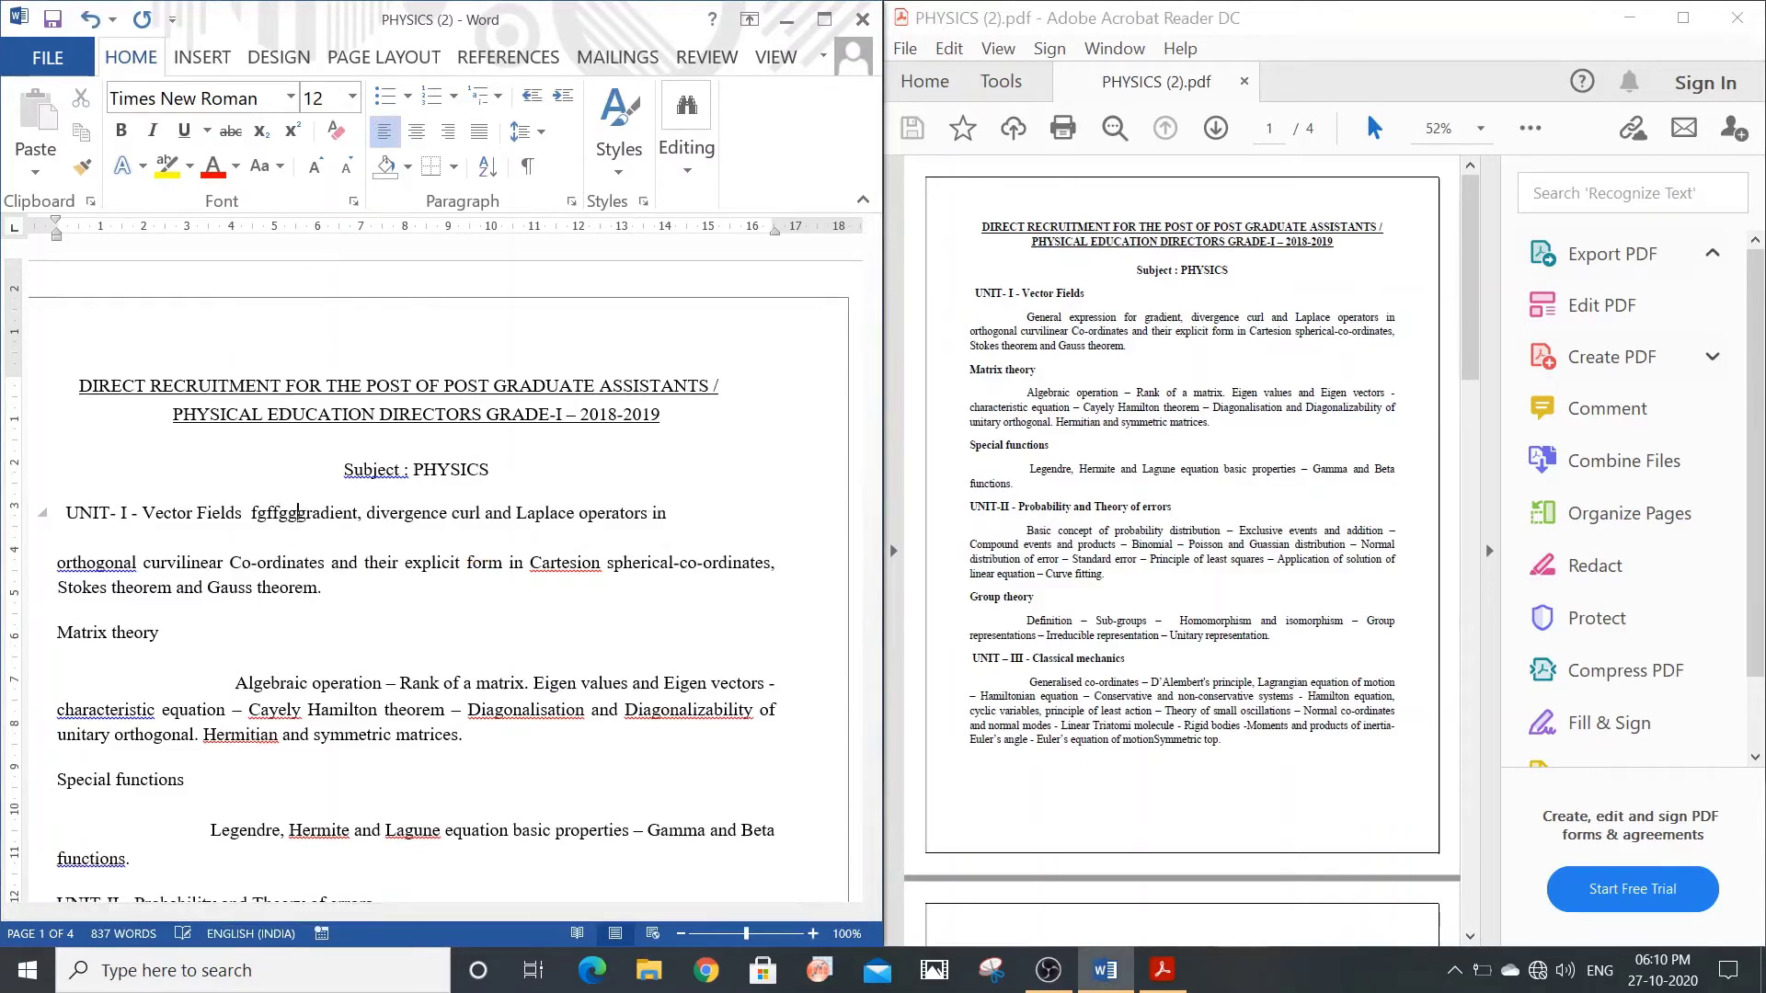
text(fgfgfgfgf)
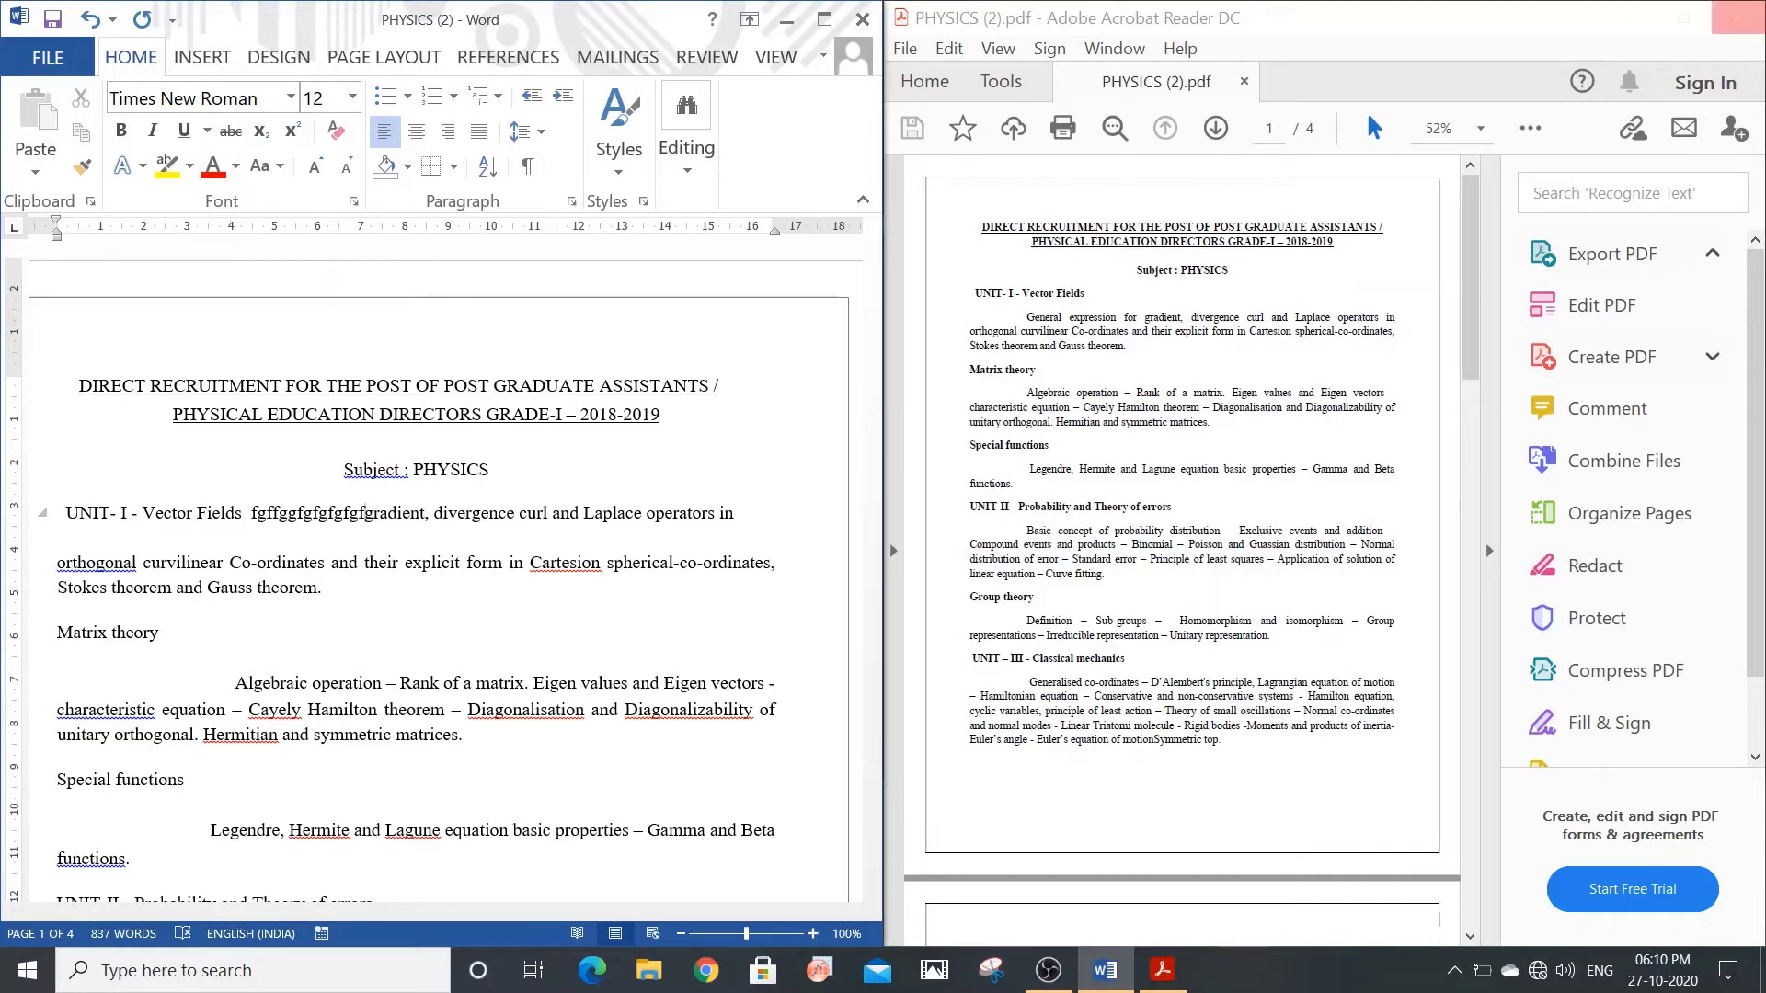
Close the PDF in Acrobat Reader and create a new blank document in the maximized Word window
click(1736, 17)
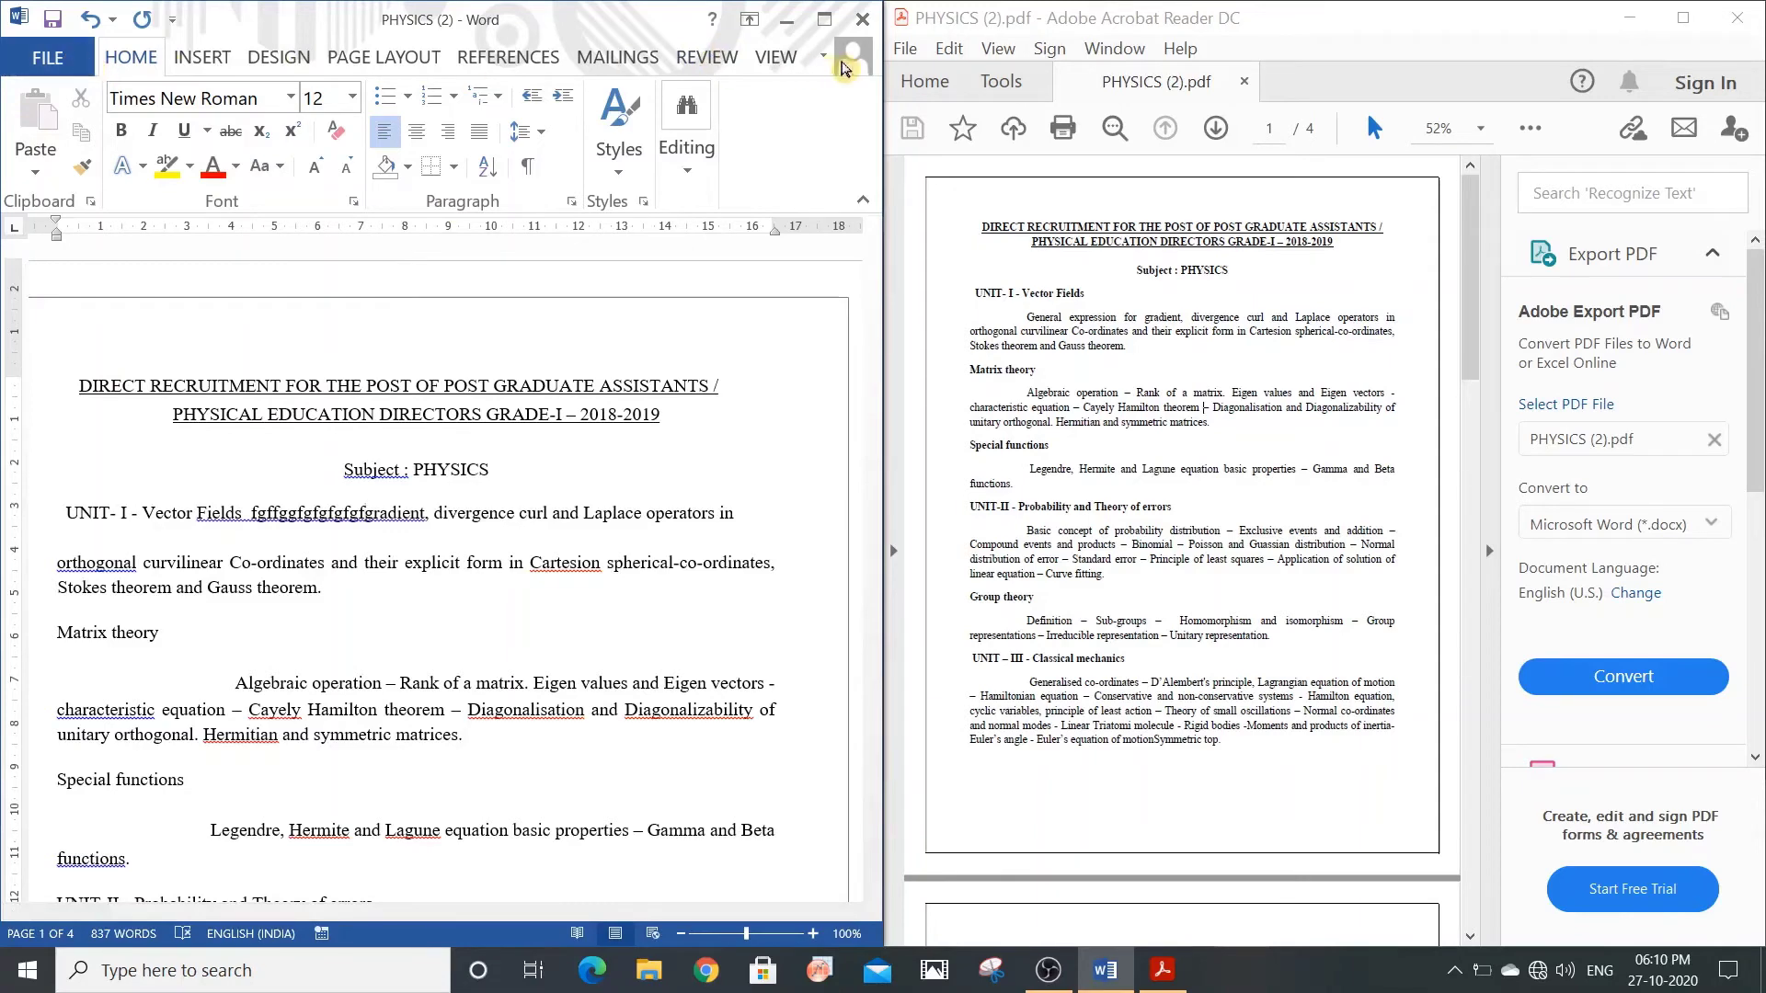
click(822, 18)
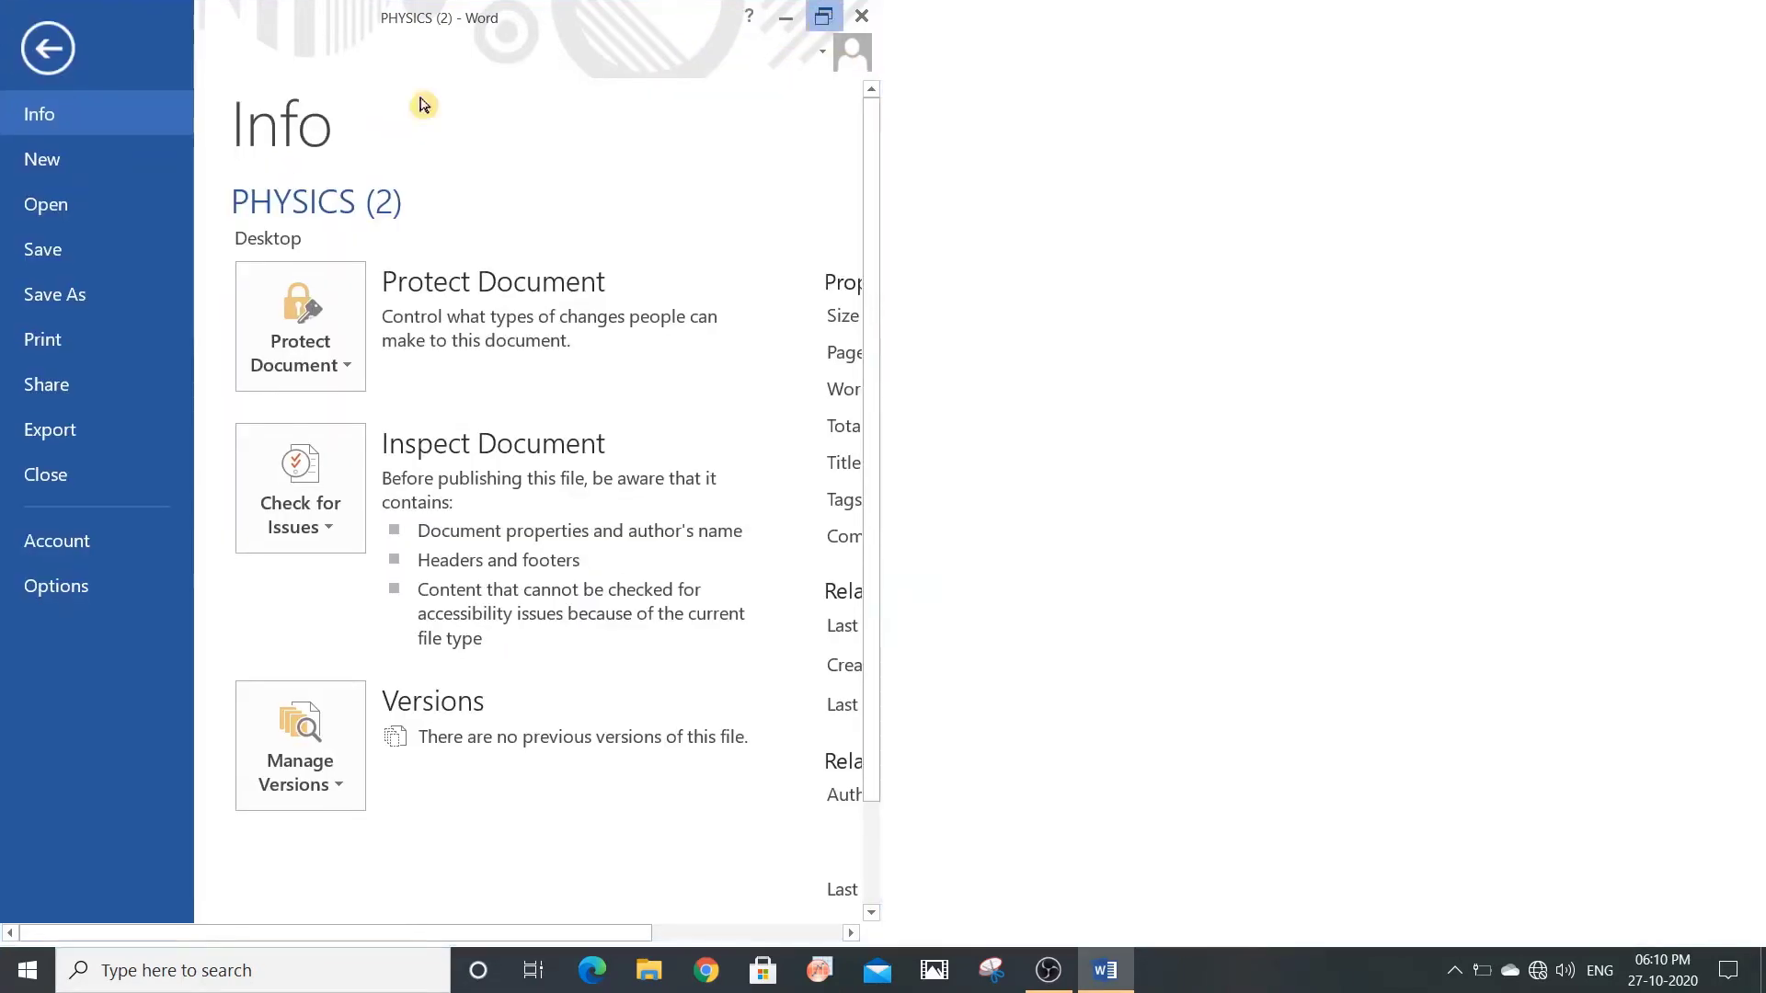
click(61, 163)
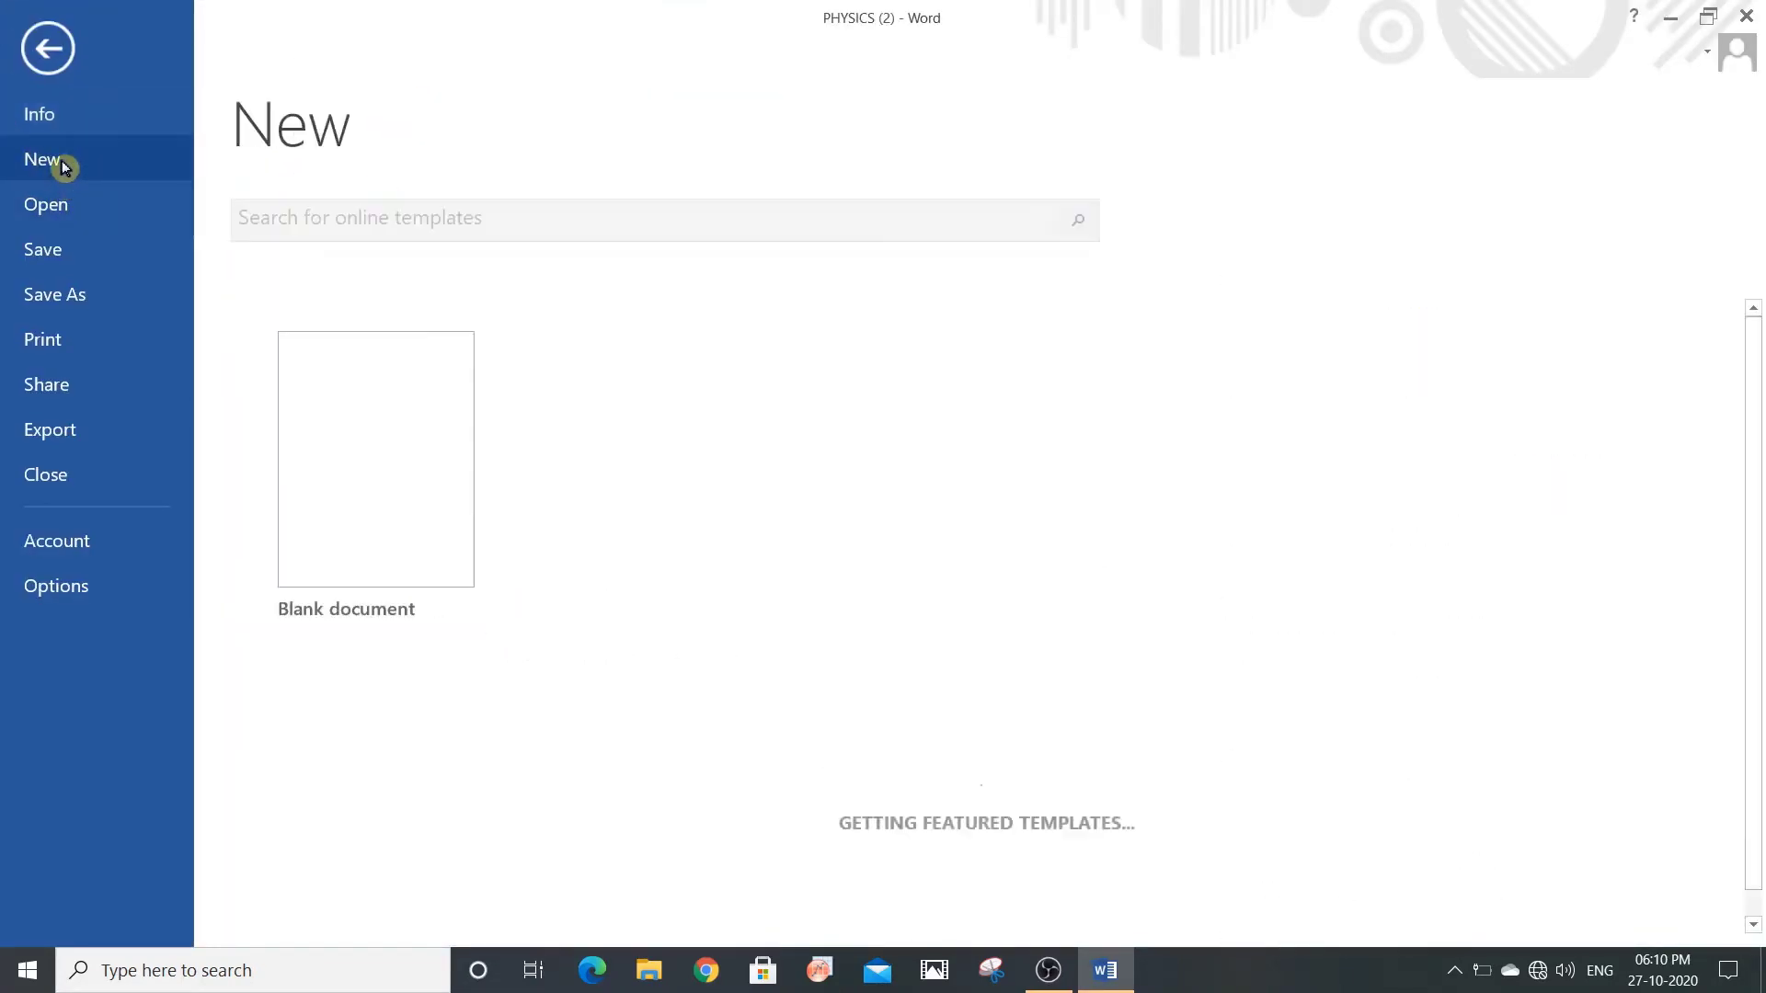
click(395, 535)
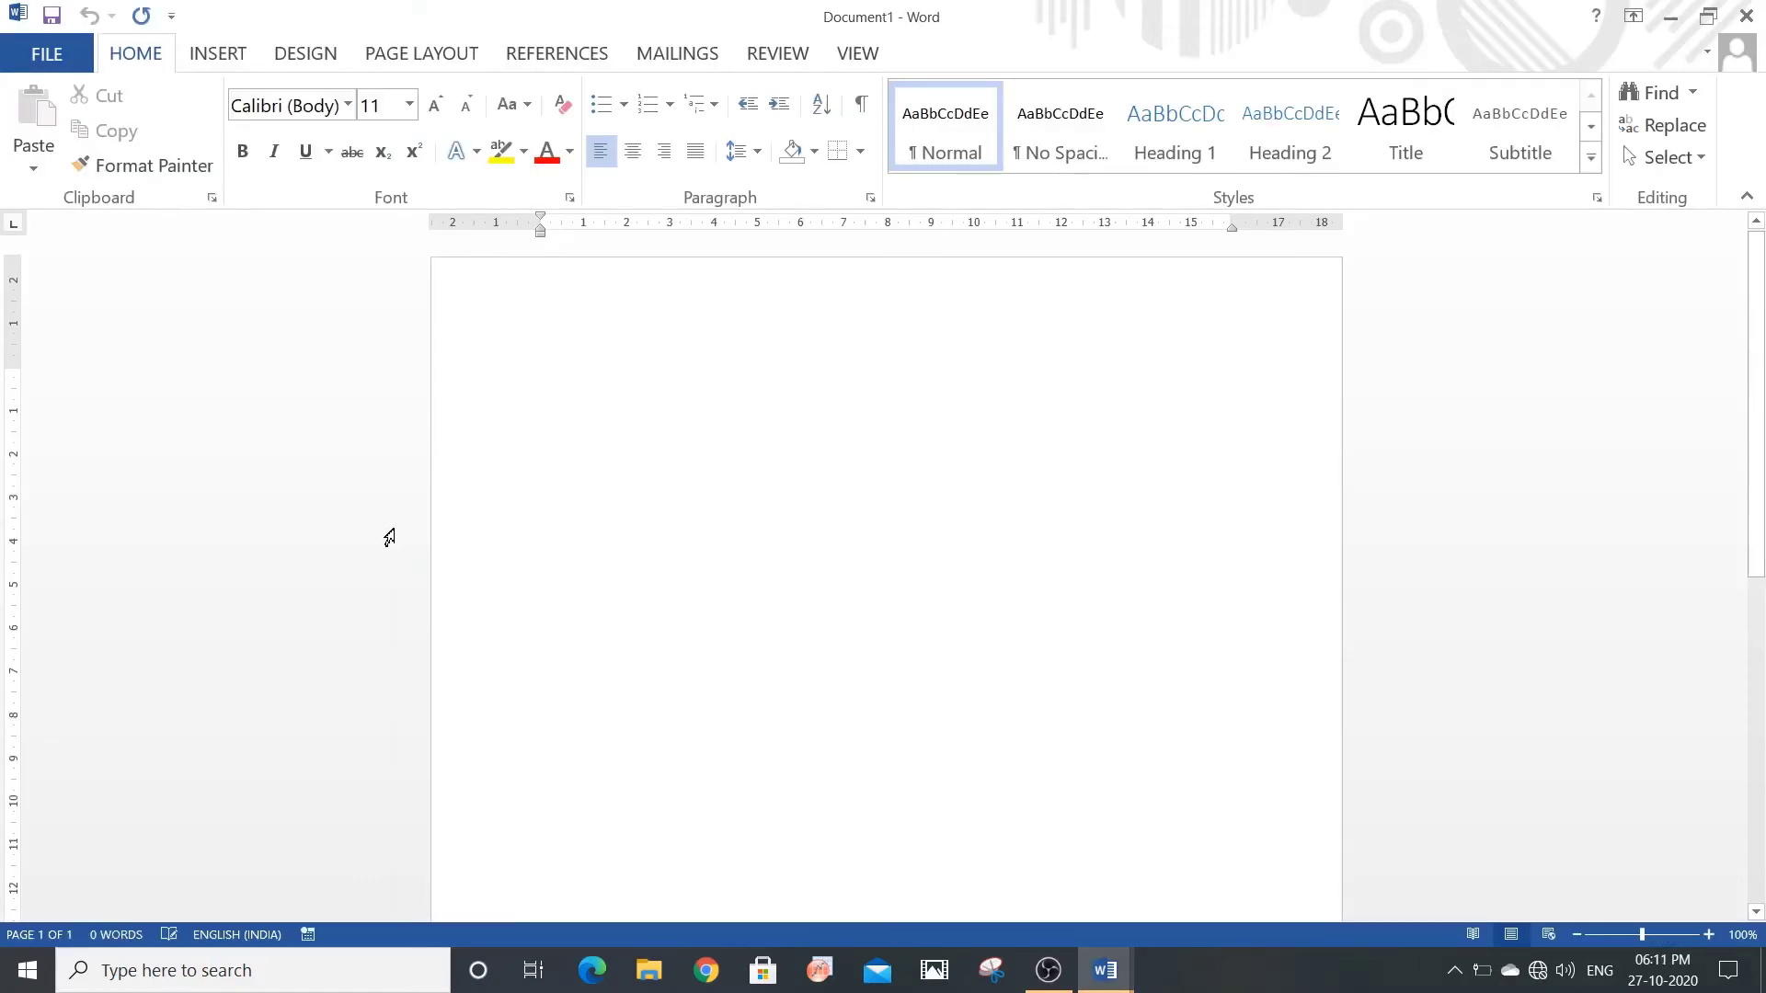
Open the PHYSICS (2) PDF from the computer's Desktop folder and accept its conversion to an editable document
click(37, 71)
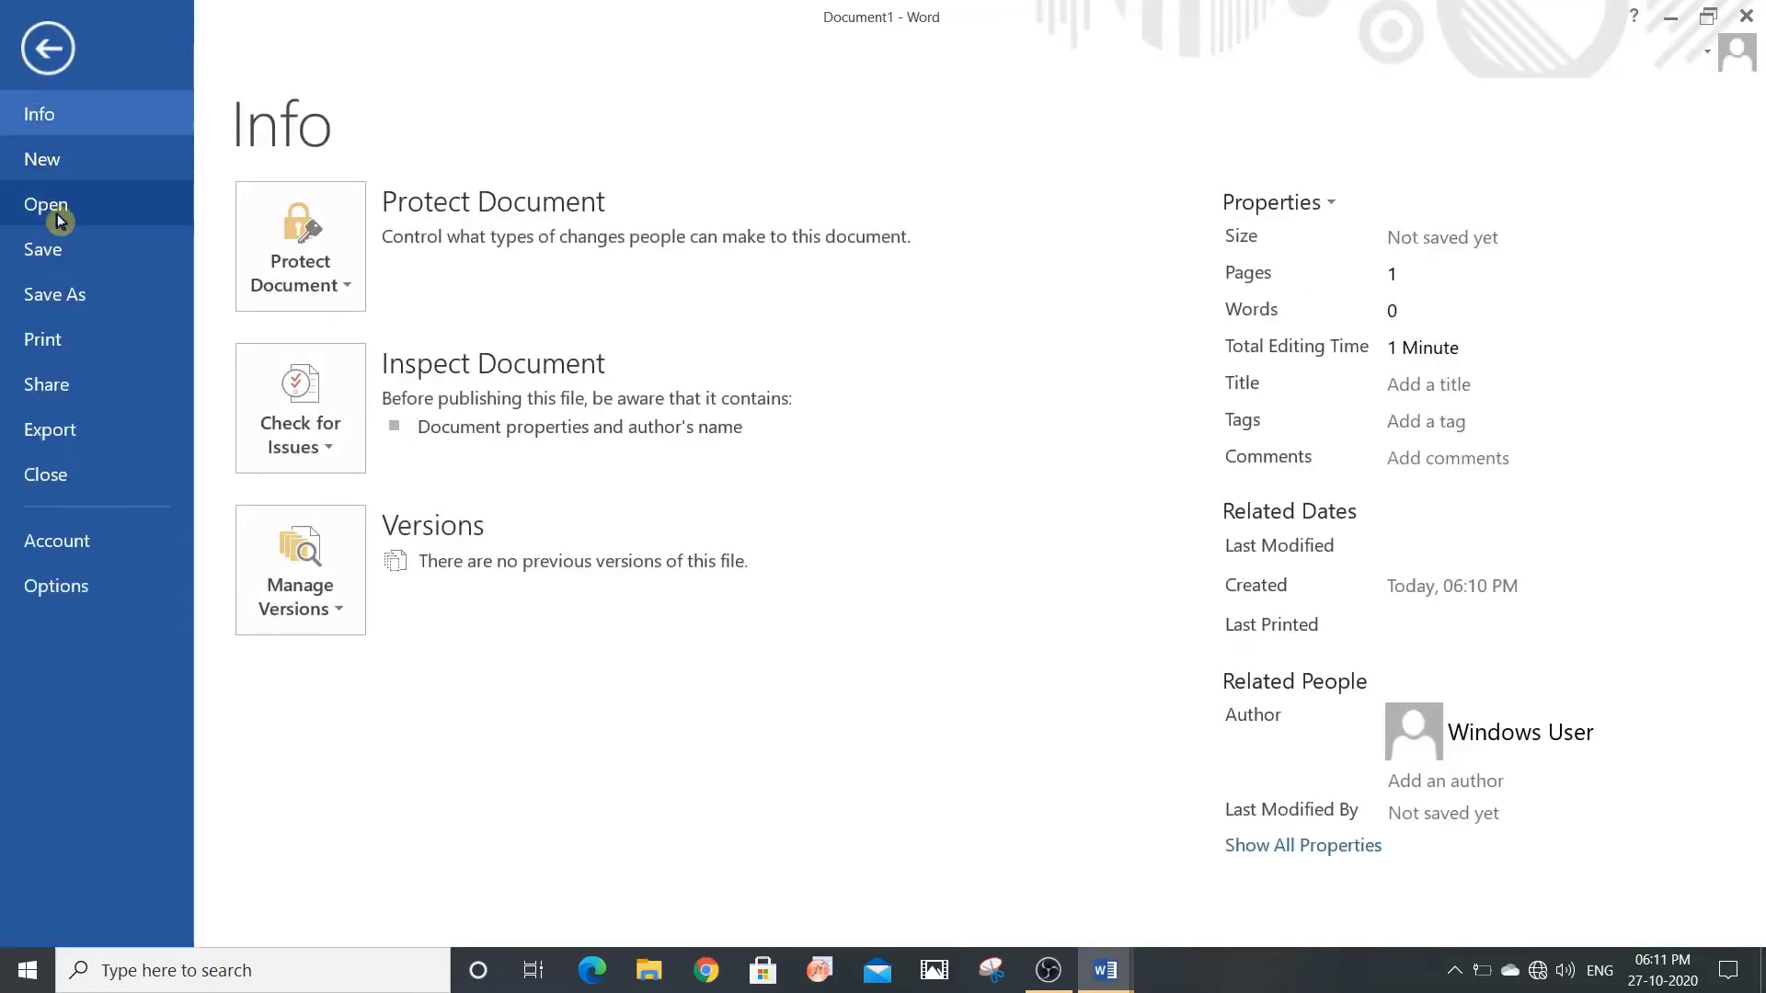
click(57, 219)
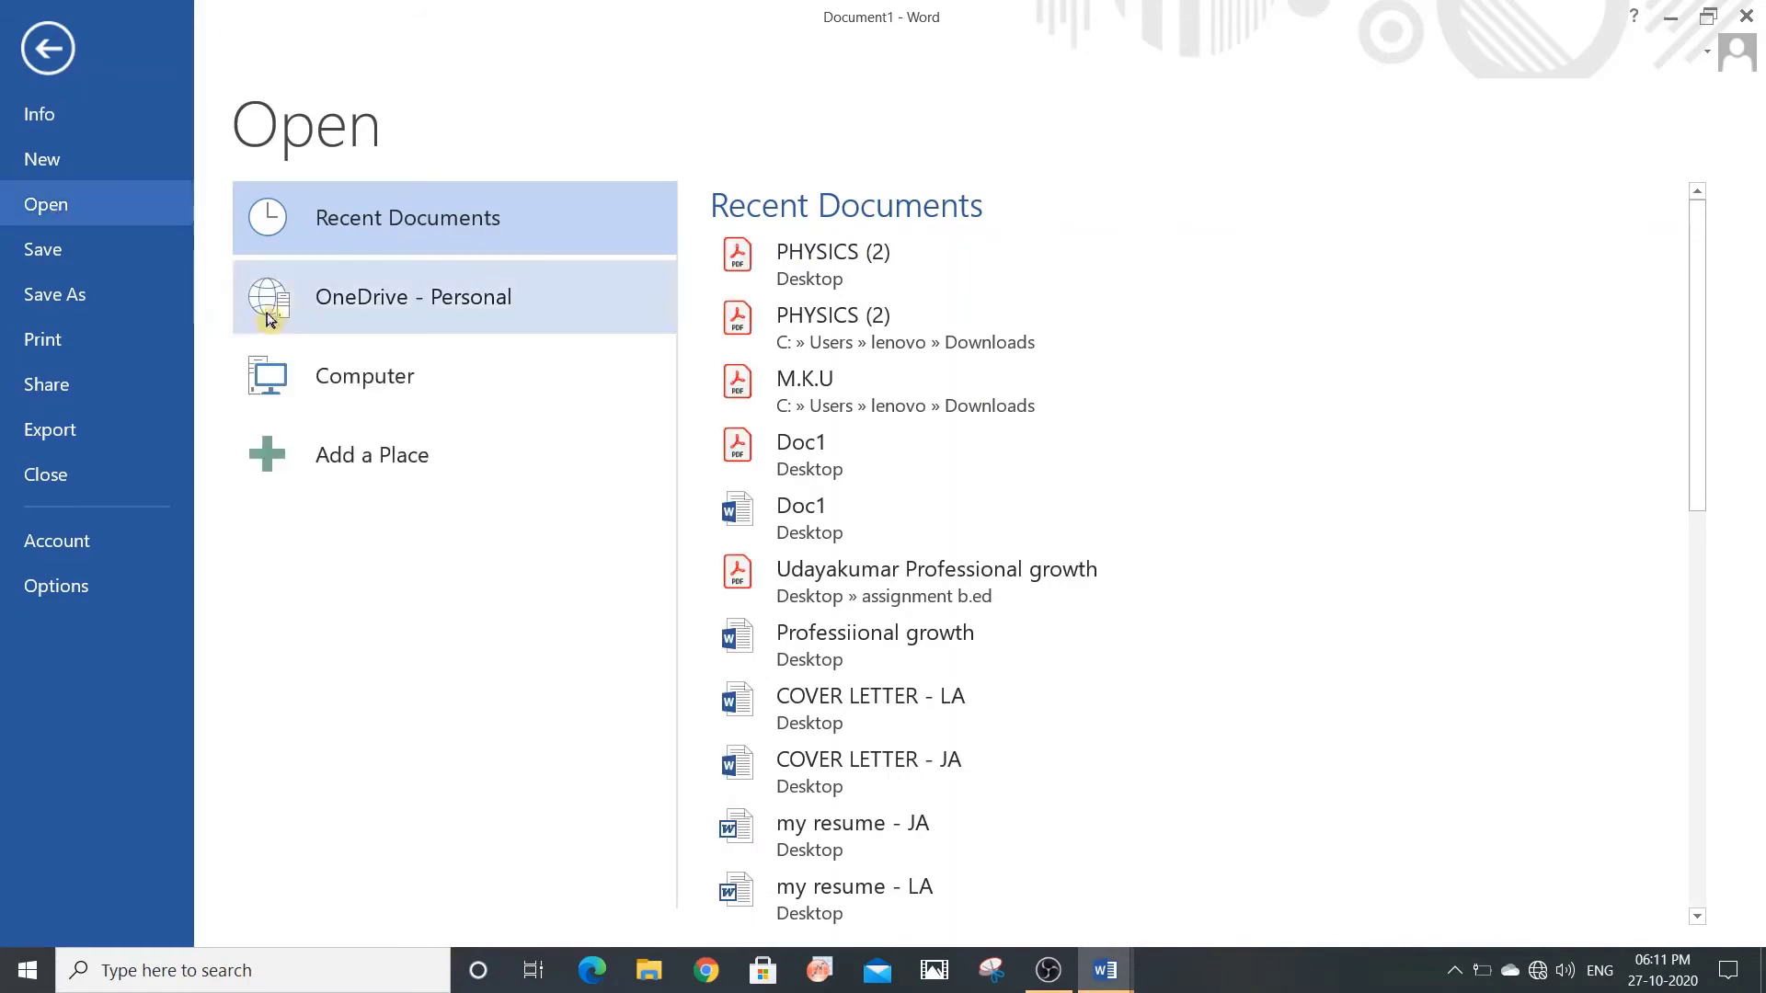
click(366, 390)
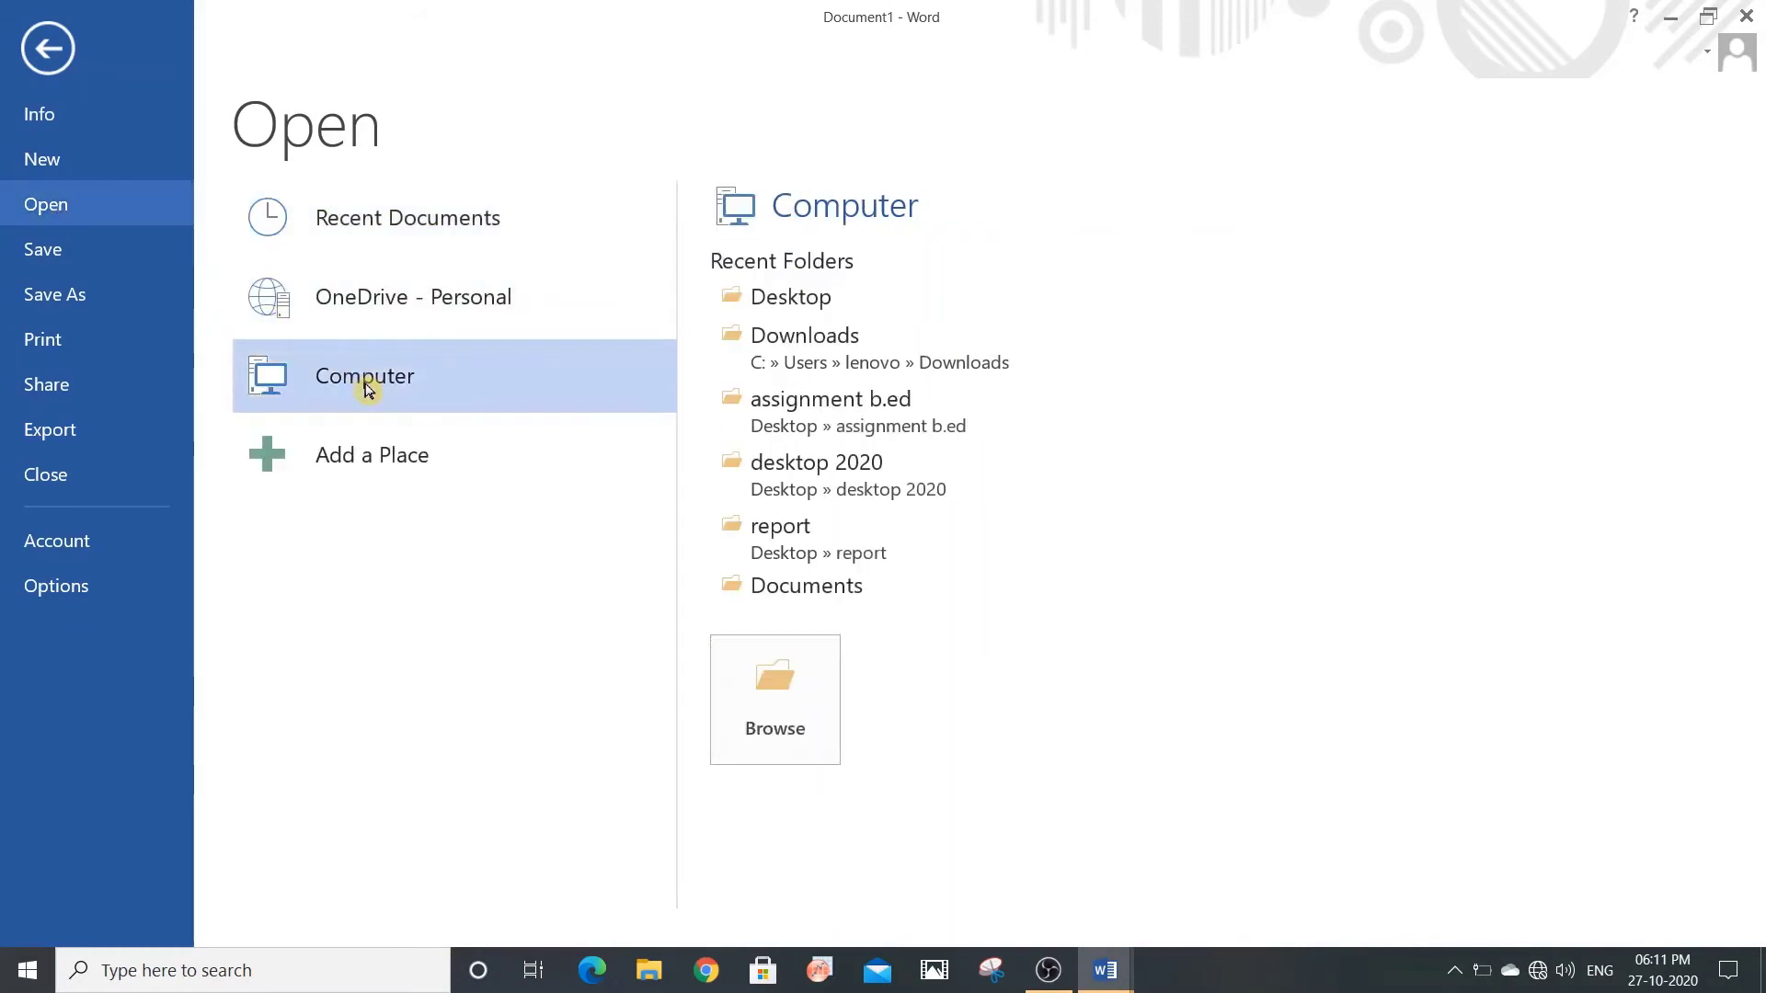
click(829, 303)
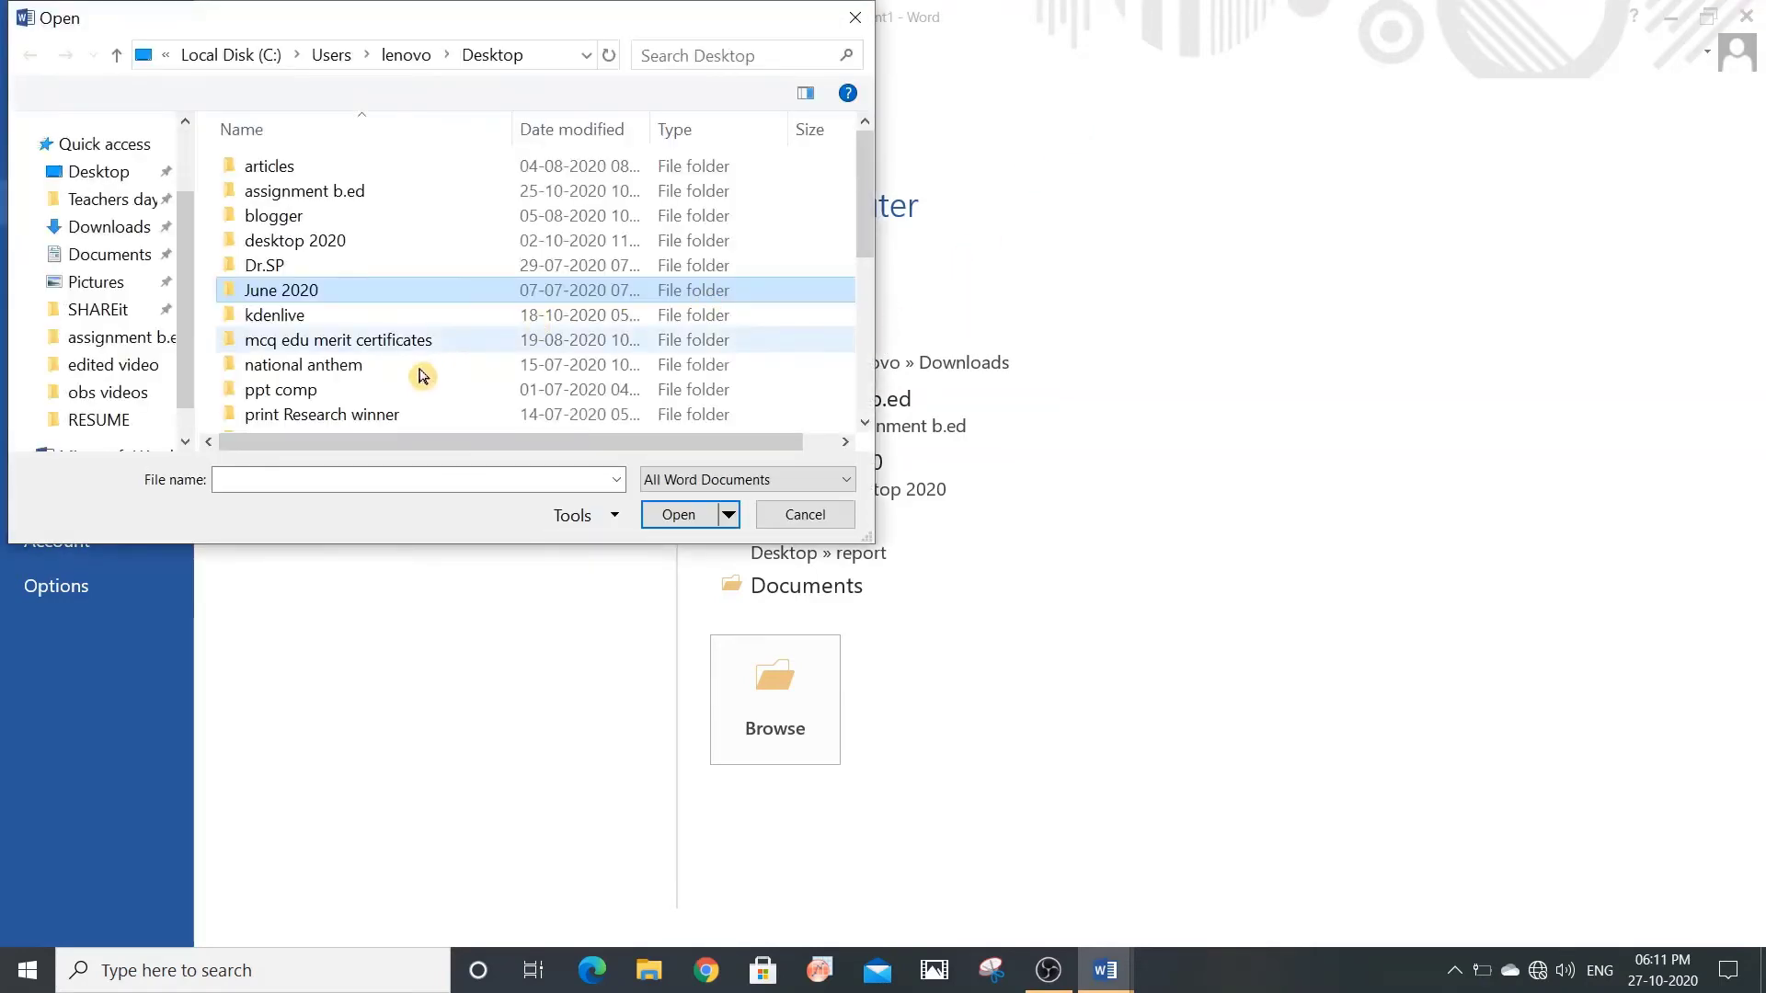
scroll(658, 276, down, 3)
scroll(658, 276, down, 1)
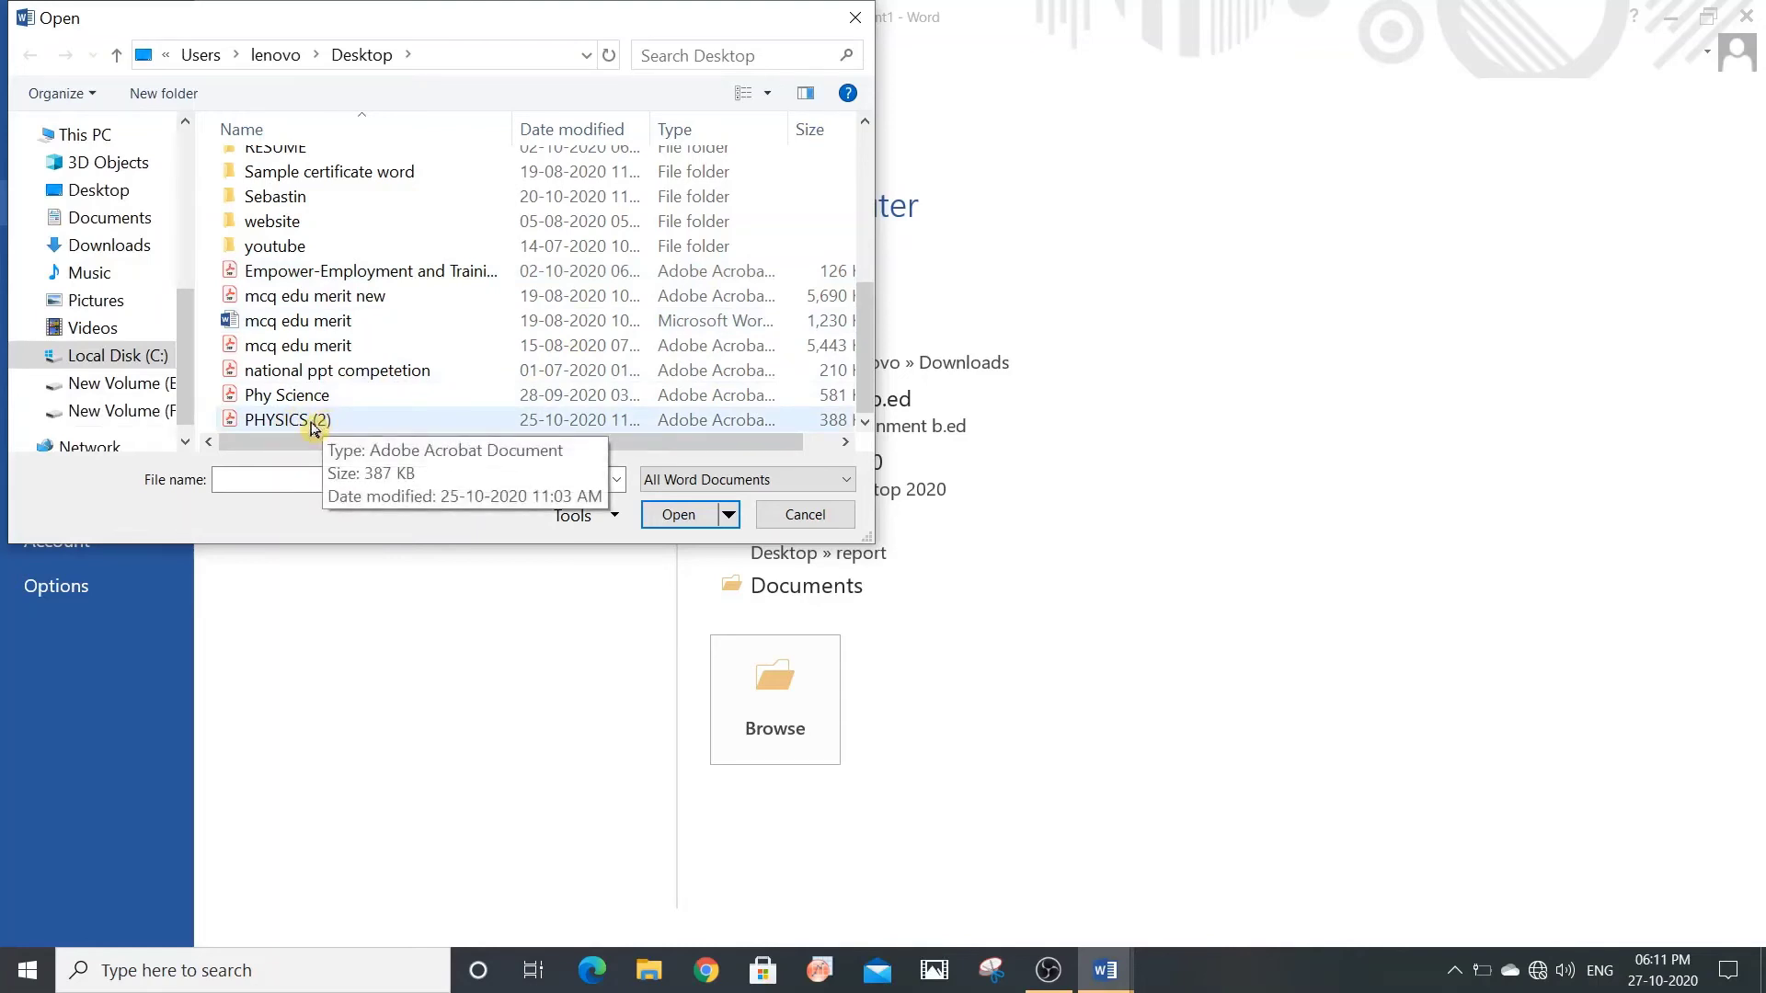
double_click(287, 420)
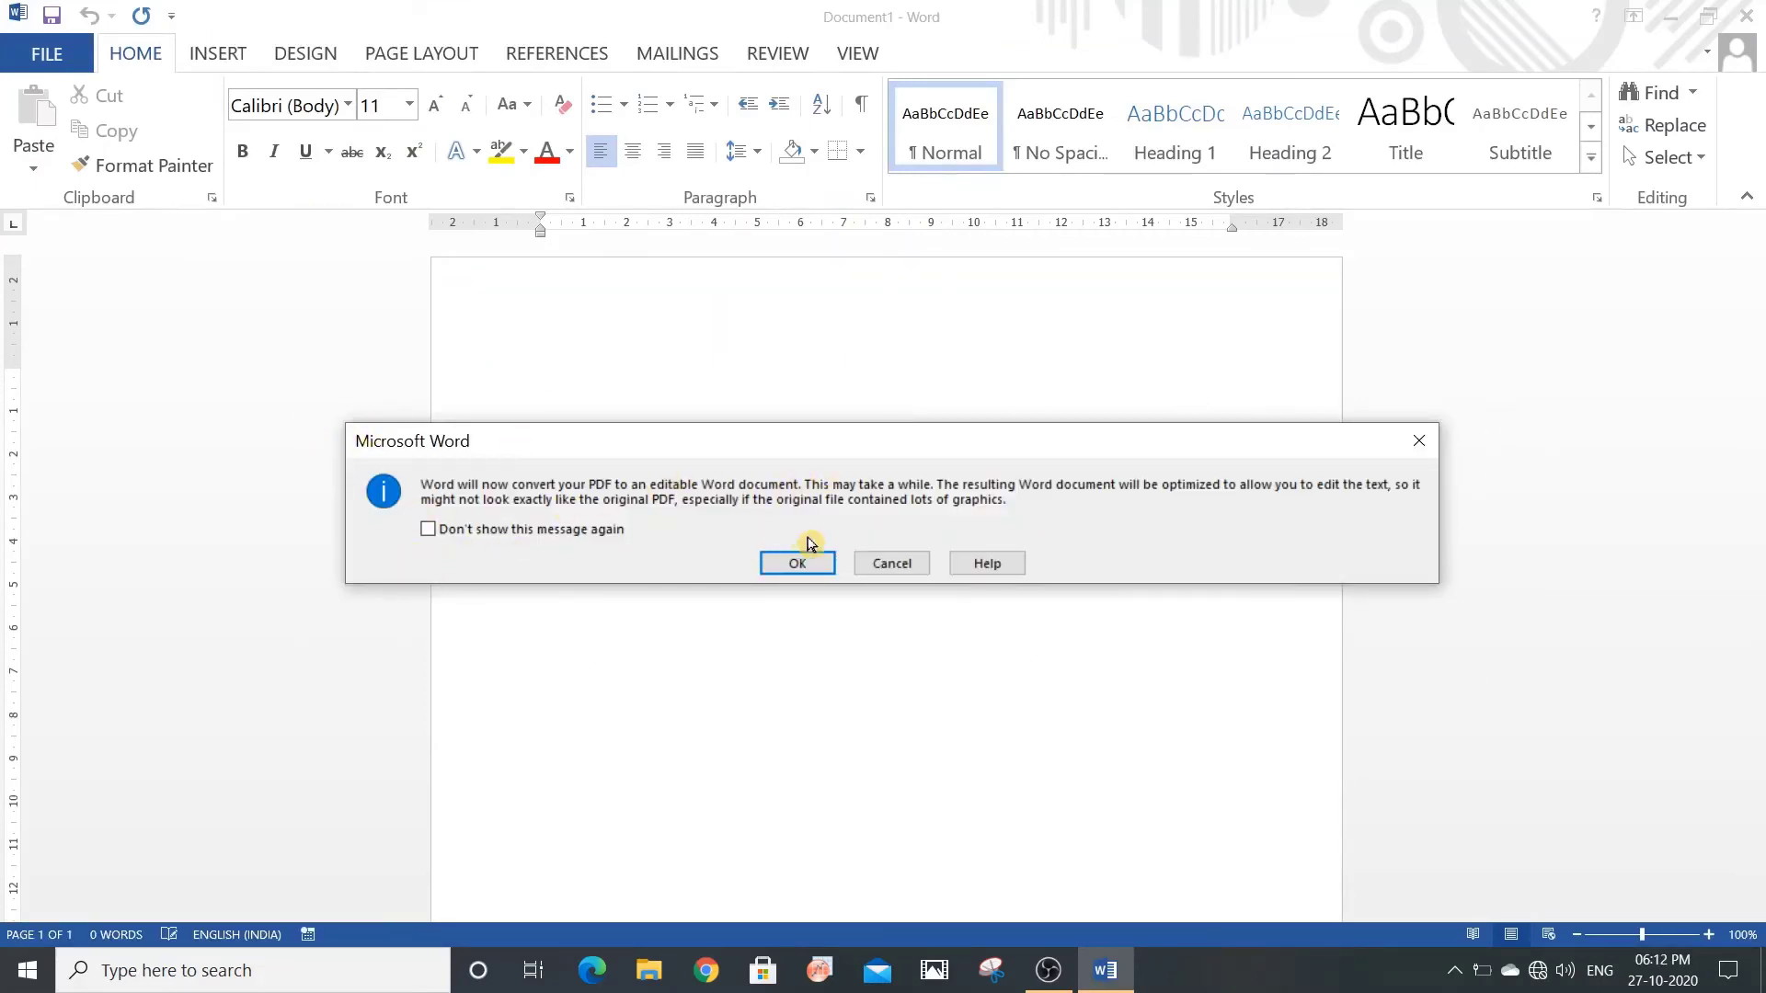
click(770, 564)
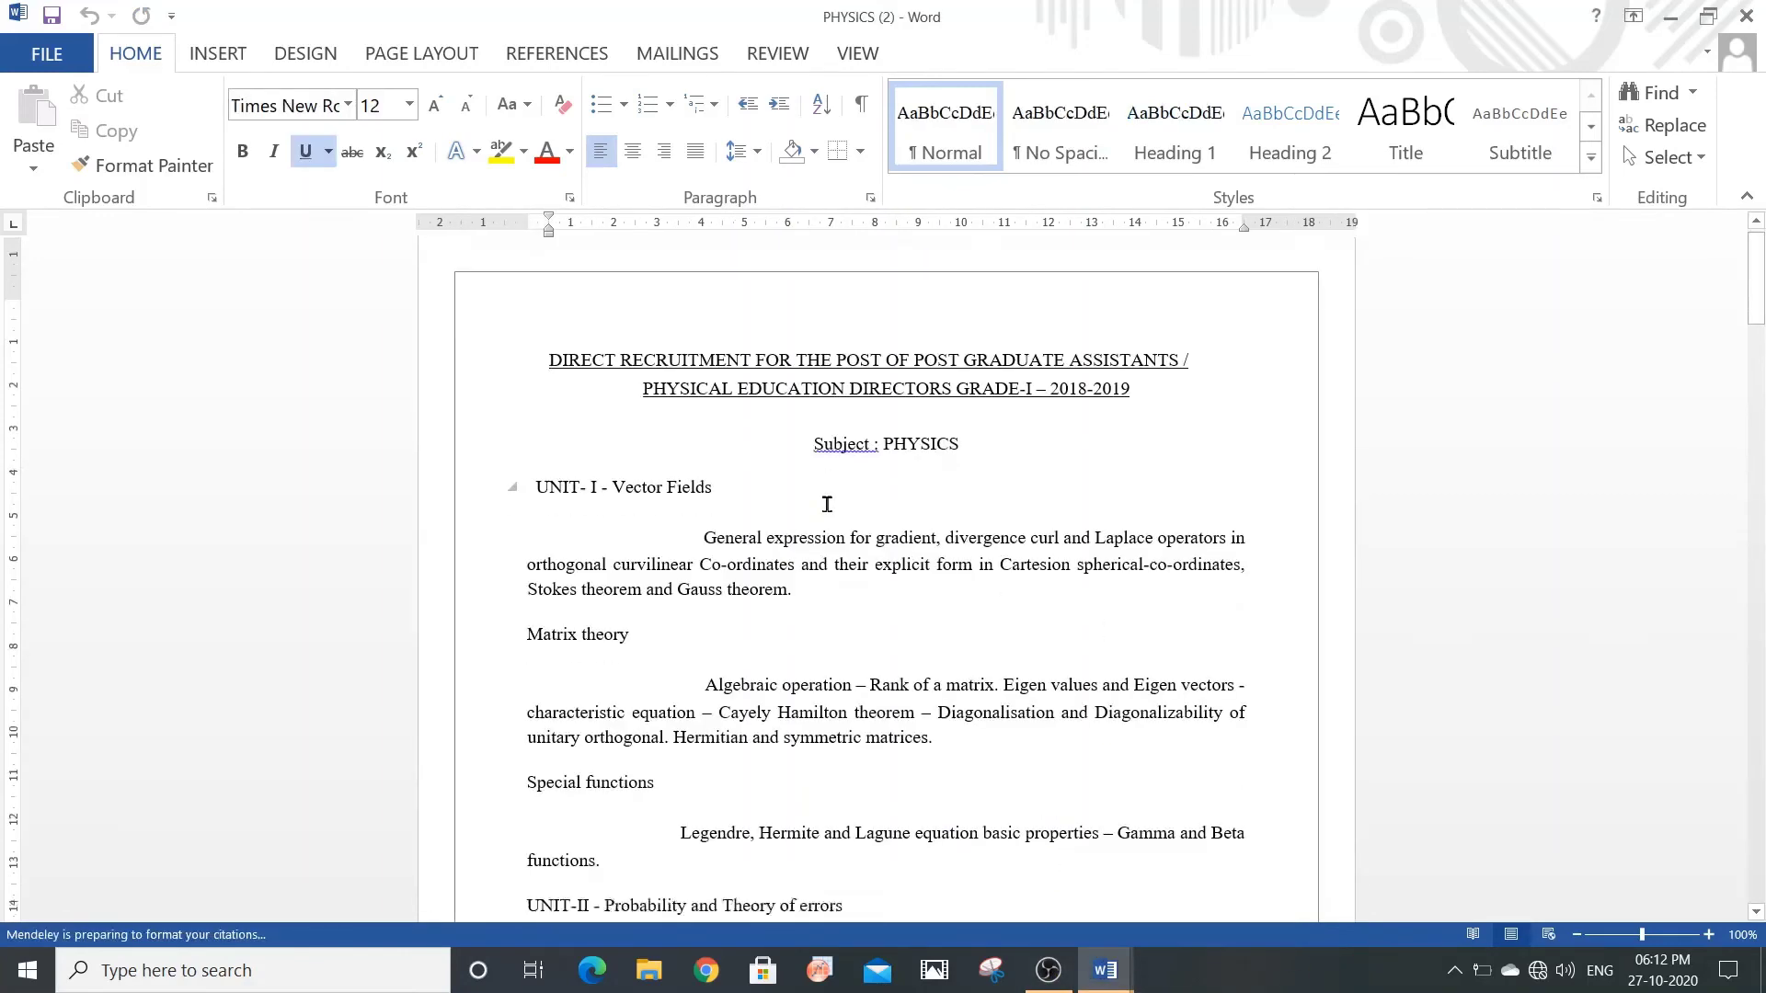
Review the converted document down to the UNIT-IV and UNIT-V sections, and minimize the open Word windows
scroll(827, 504, down, 10)
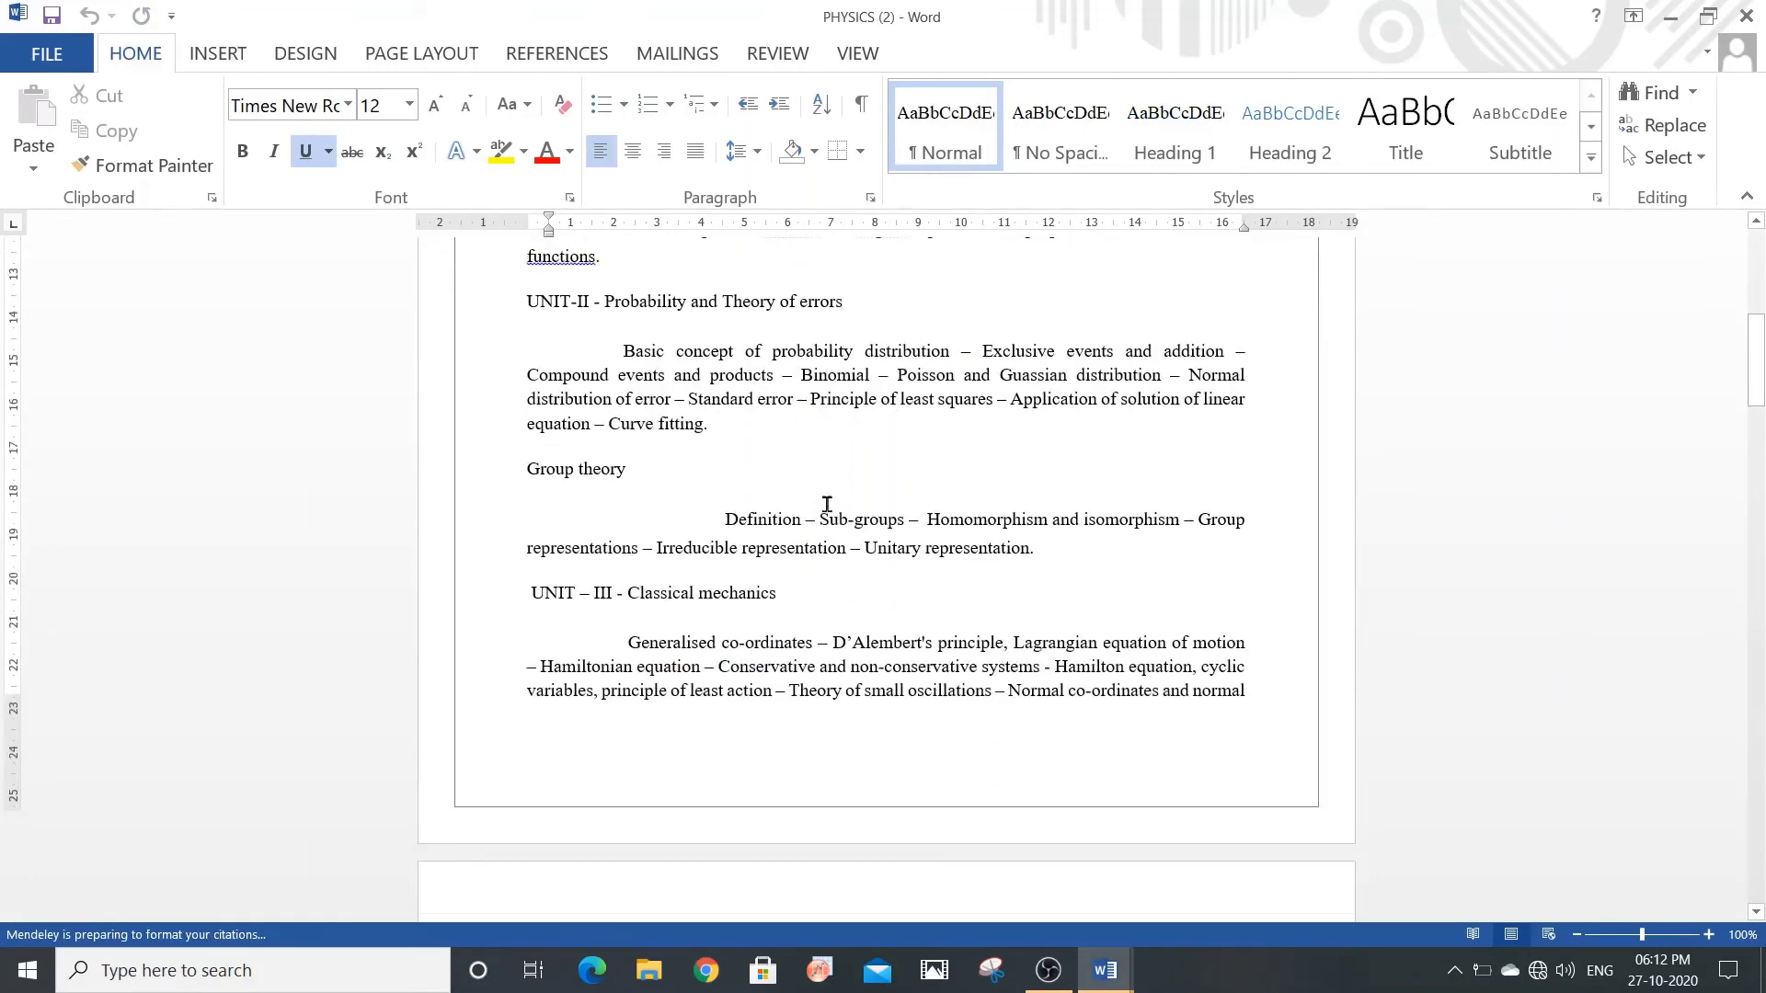
scroll(827, 504, down, 12)
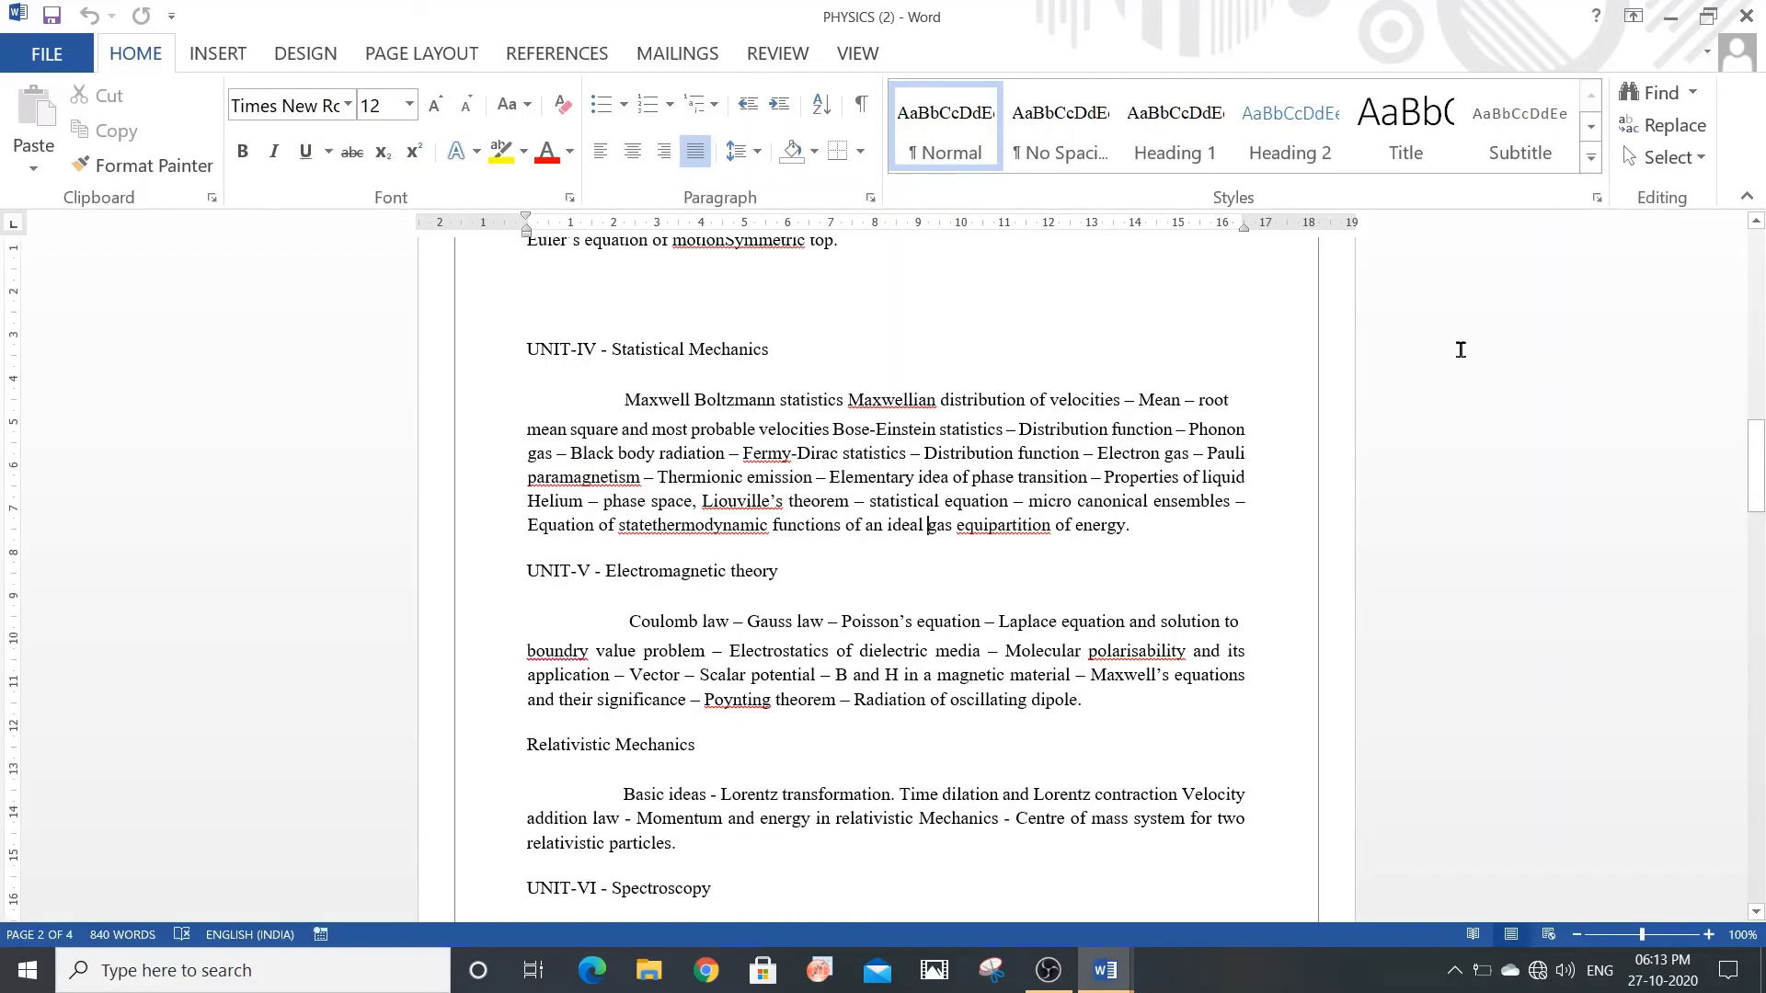
click(1669, 14)
click(1670, 14)
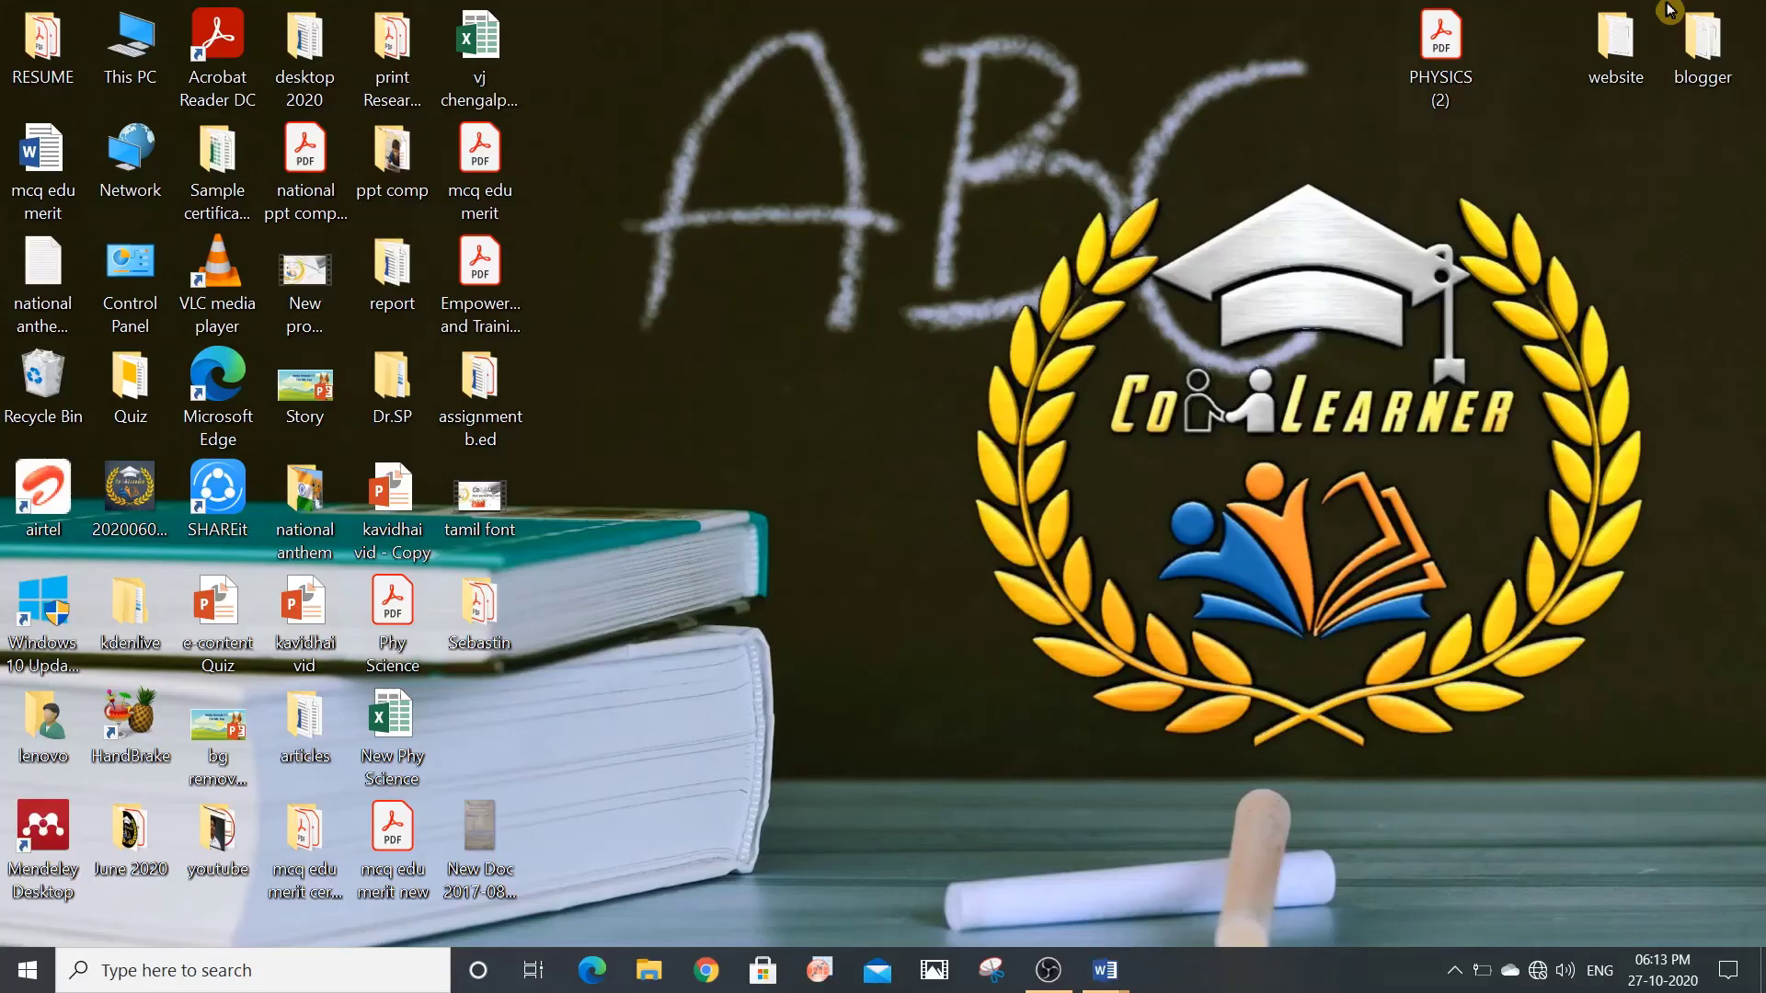